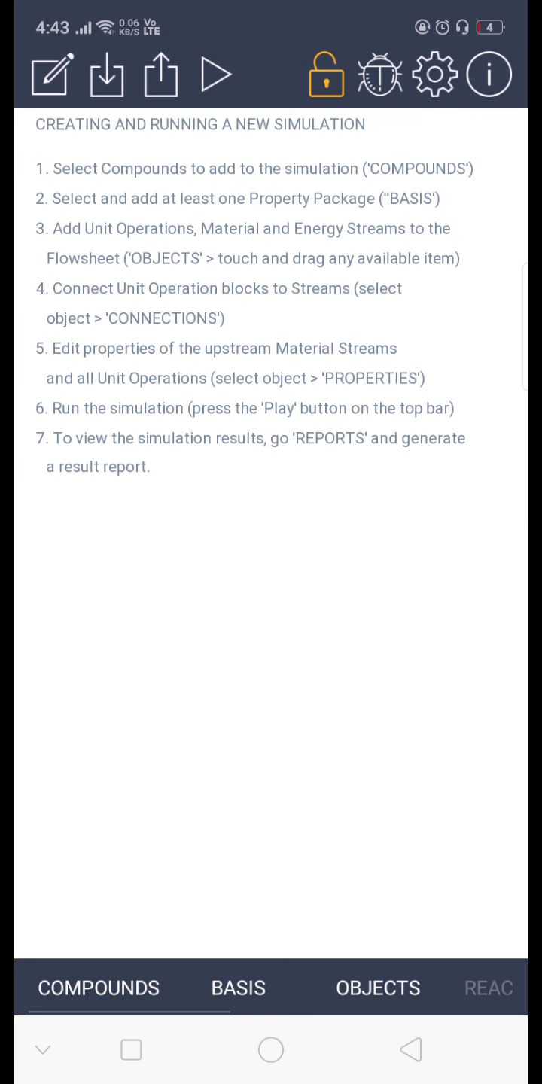
Step: Bring up the Compounds list where Benzene and Ethanol are checked
click(99, 988)
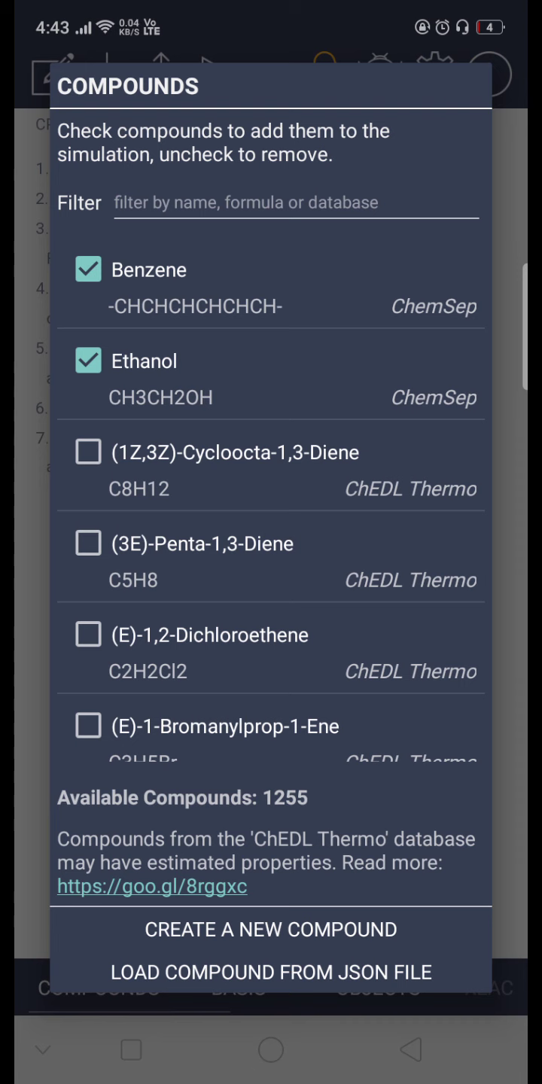
Step: Leave the compounds list for the simulation Basis to use Raoult's Law
click(238, 987)
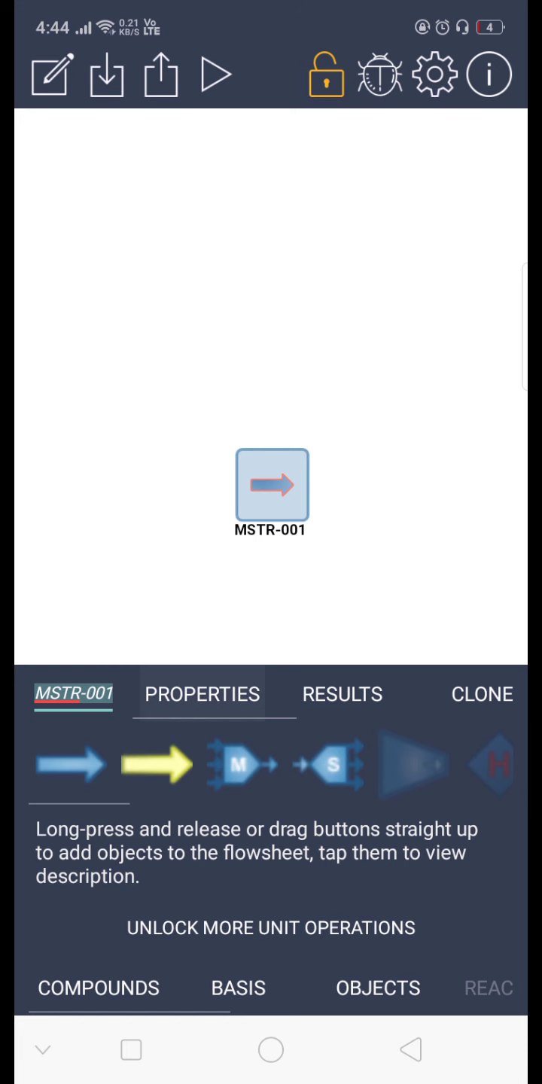
Step: Specify MSTR-001 by temperature and pressure with temperature 165+273 K
click(271, 474)
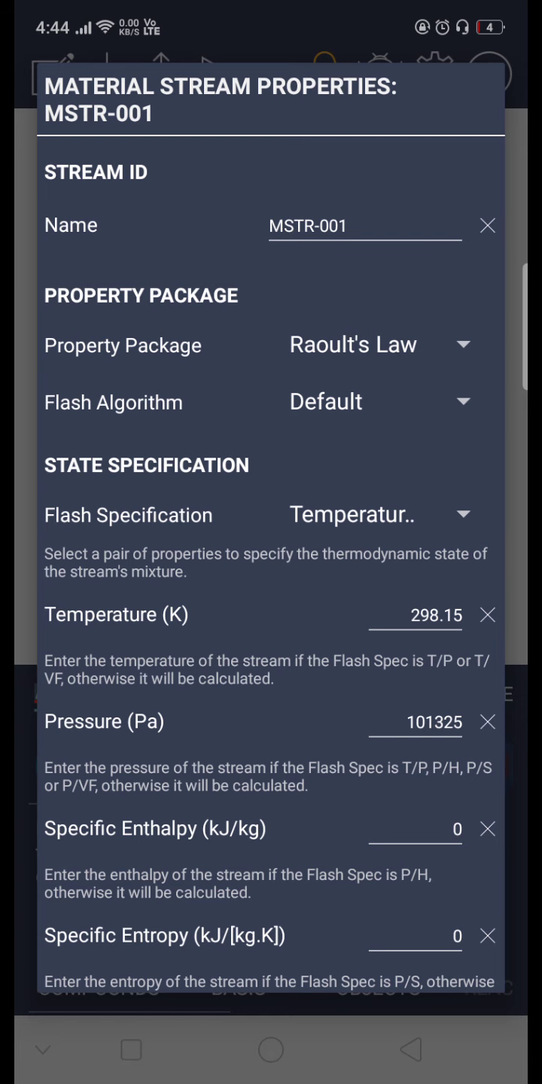
click(314, 514)
click(489, 615)
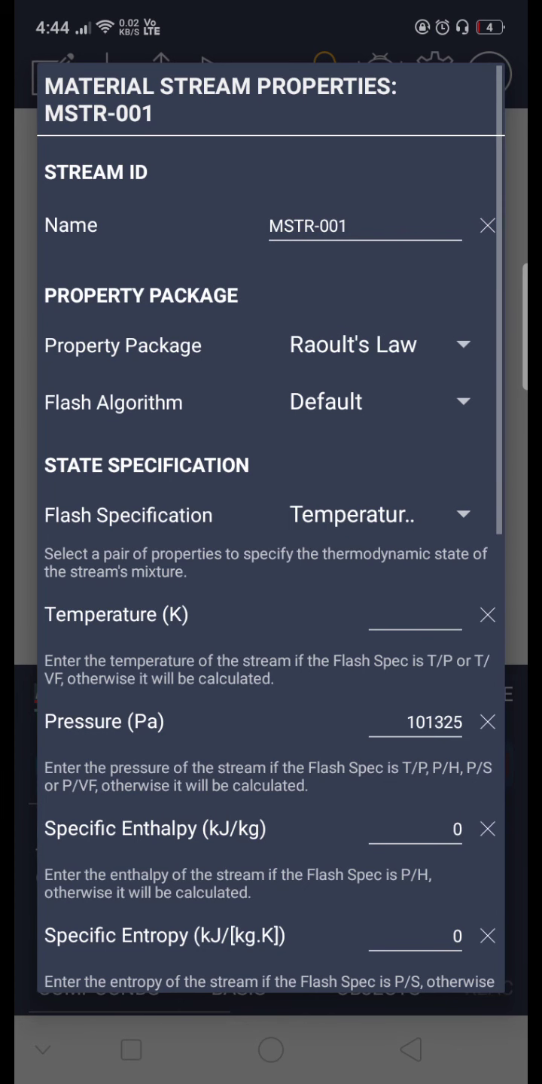
click(400, 602)
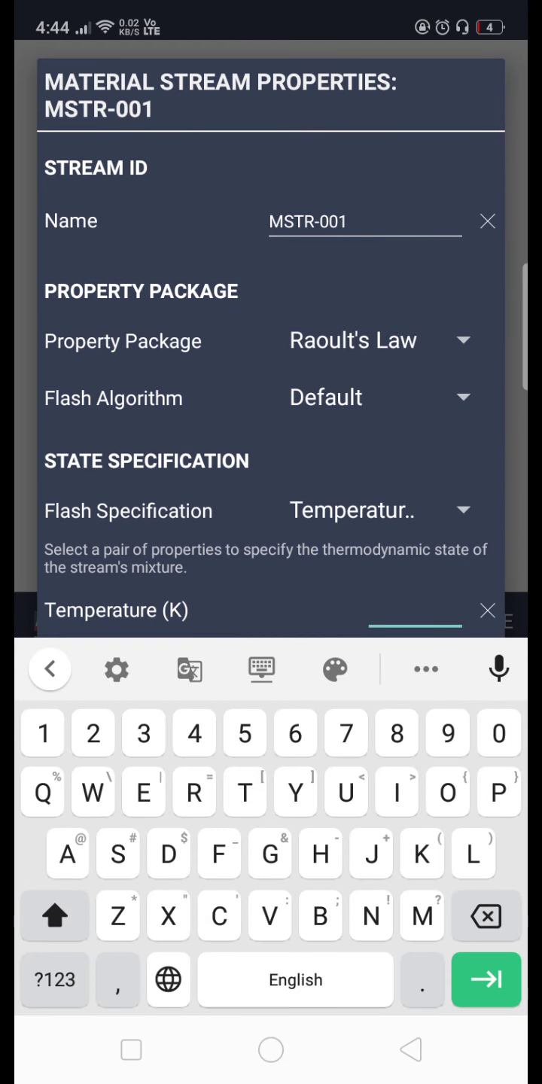
text(165)
click(55, 980)
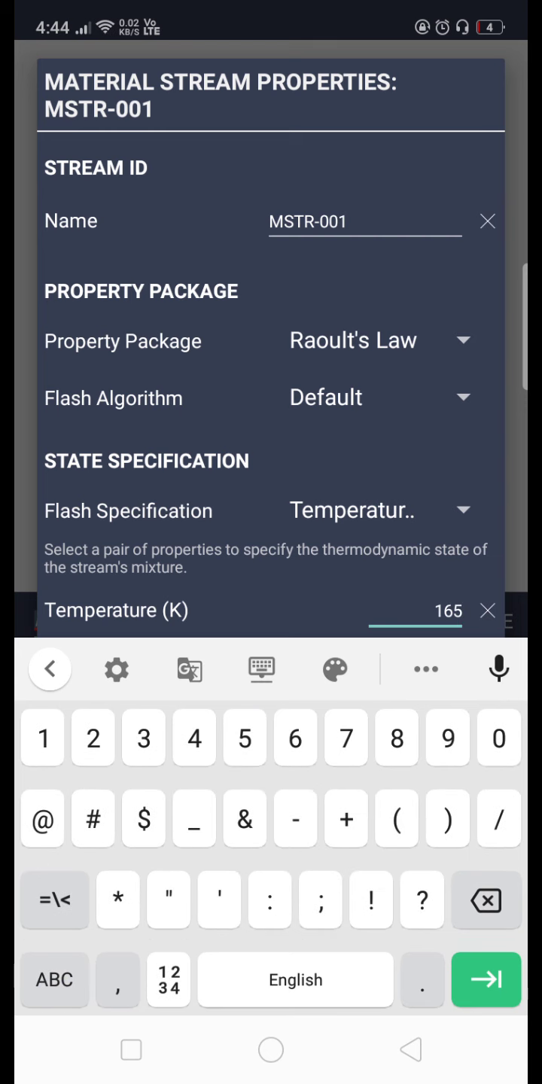
text(+273)
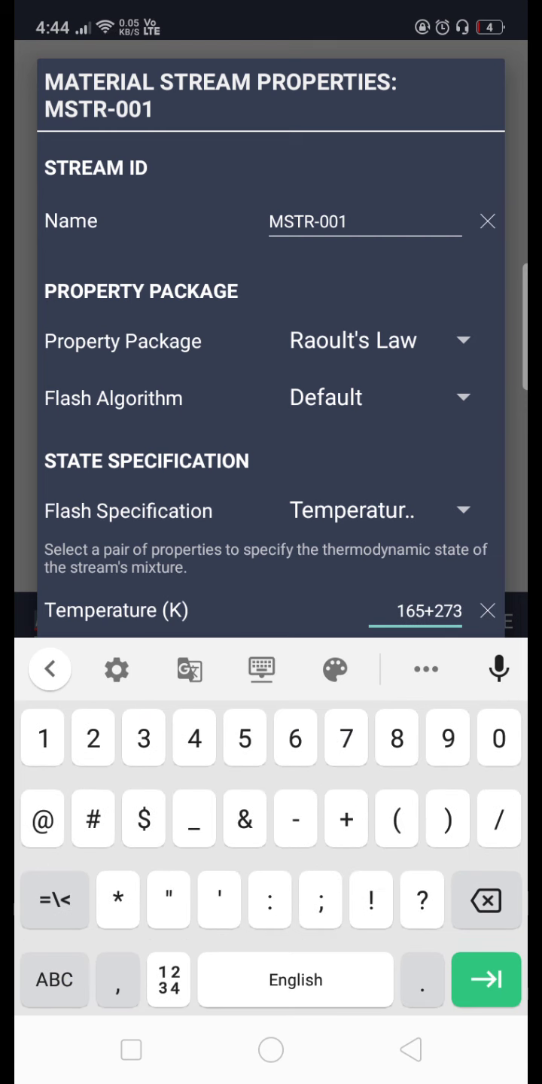
key(Escape)
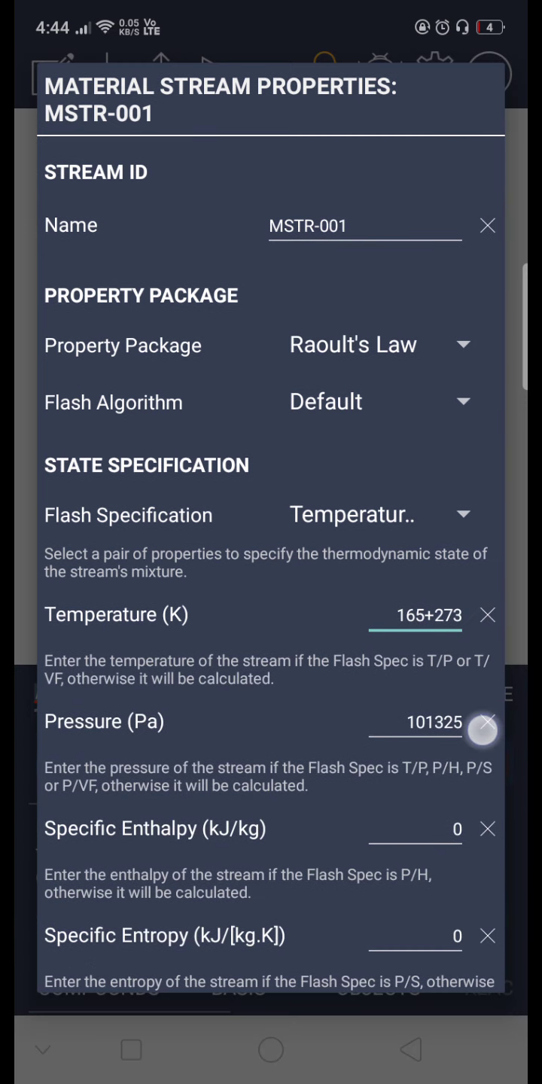
Step: Set the stream pressure to 1.05e6 Pa
click(487, 721)
click(414, 722)
text(1)
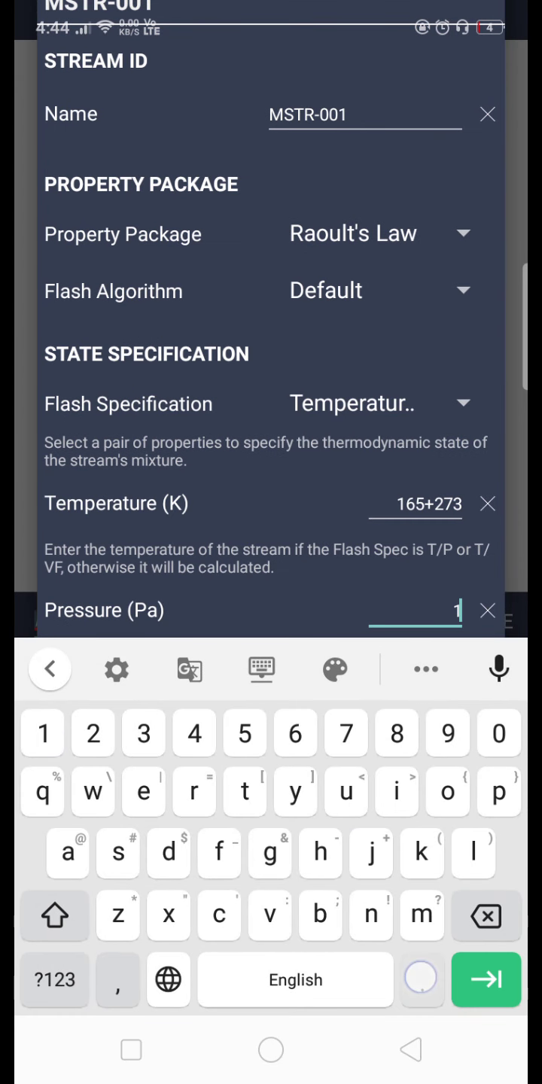
text(.05e)
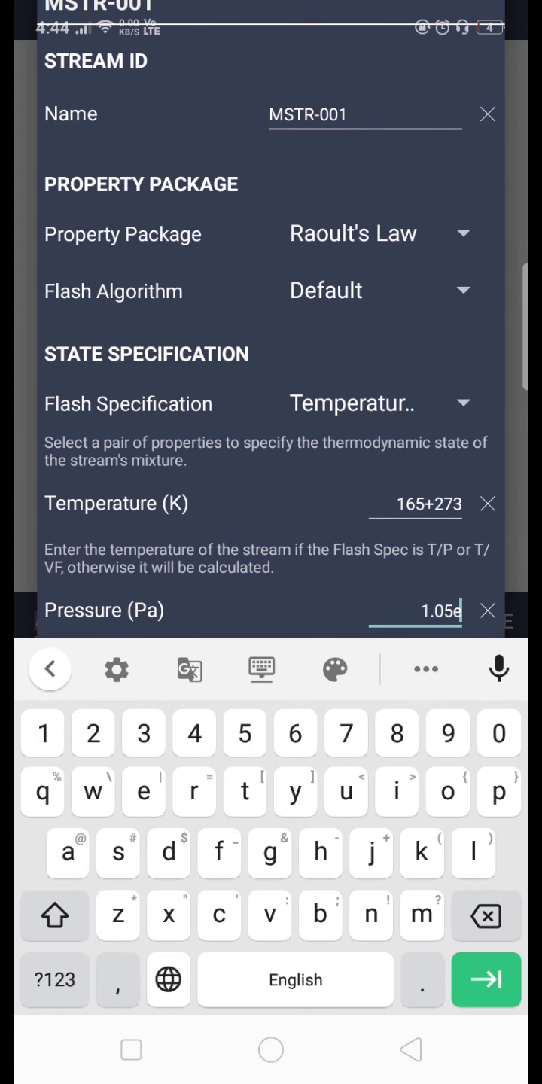
text(6)
key(Escape)
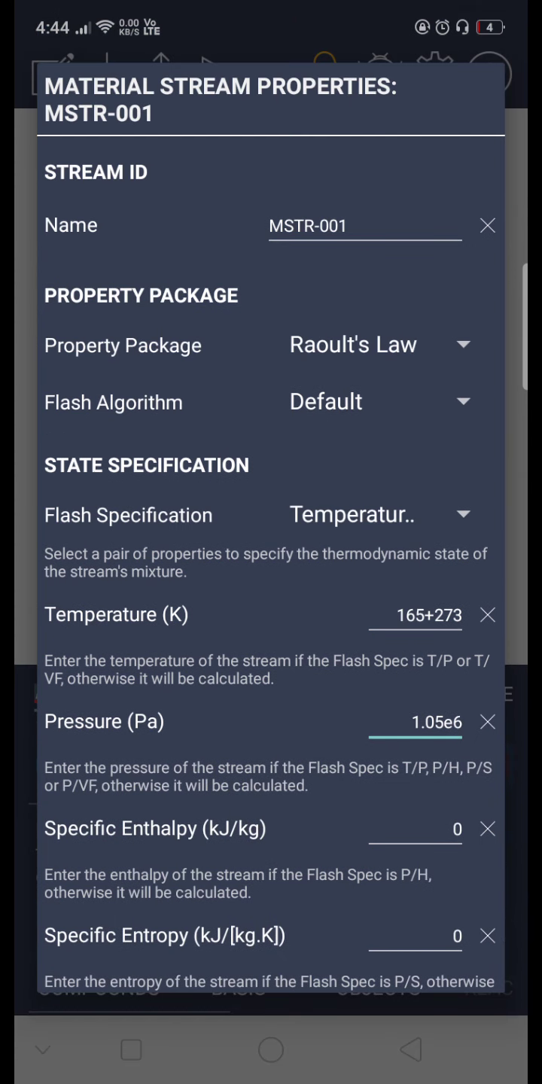
drag(416, 771, 416, 678)
drag(355, 923, 355, 736)
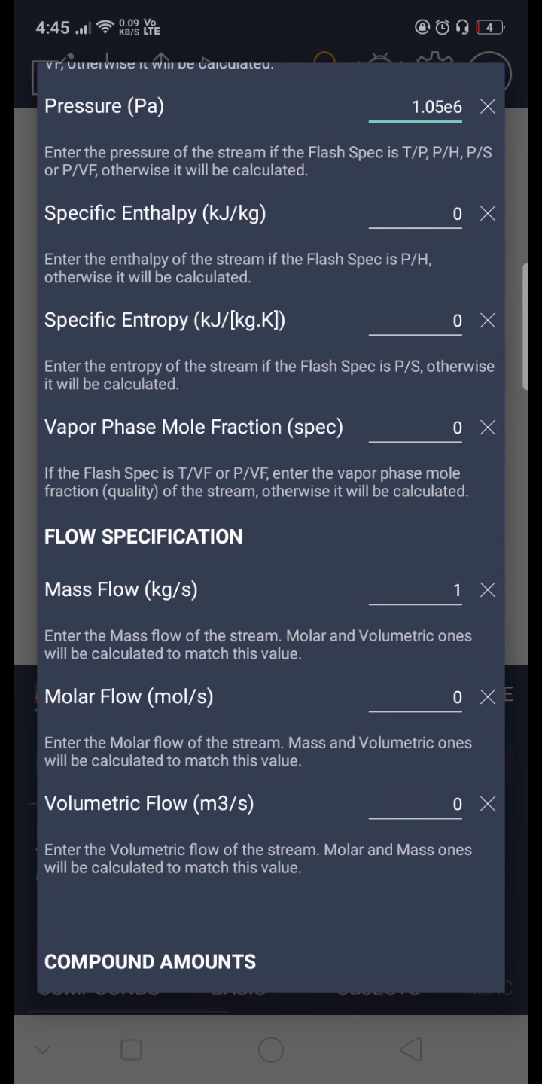
drag(336, 860, 336, 711)
drag(339, 890, 338, 774)
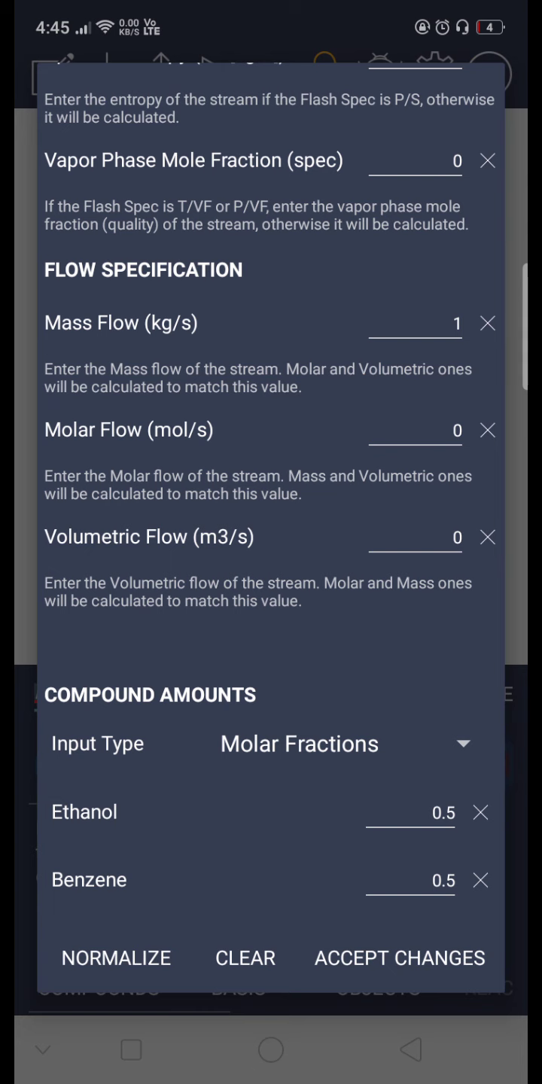
Step: Accept the stream specifications with 0.5/0.5 ethanol–benzene molar fractions
click(366, 957)
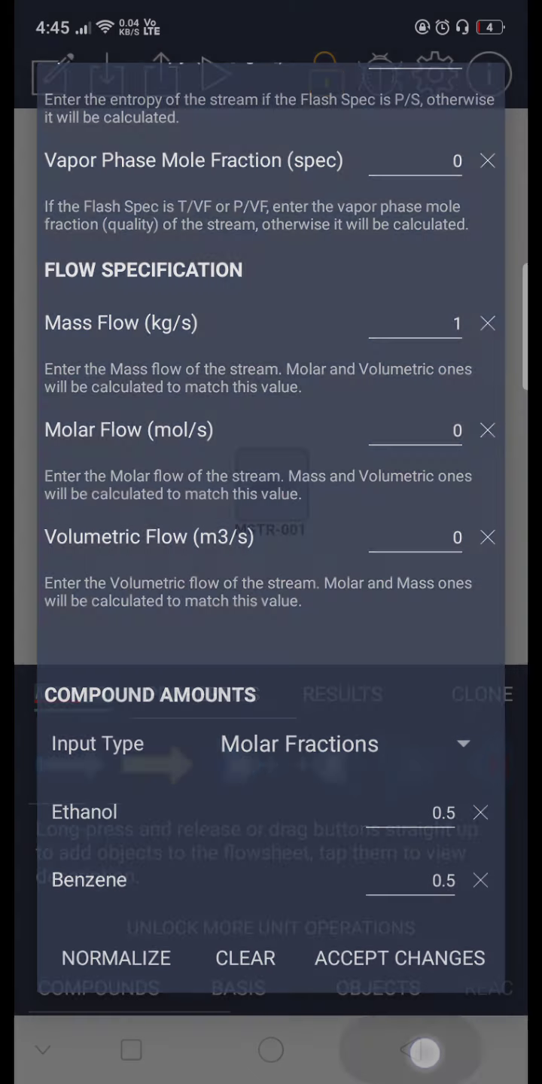
Step: Return to the flowsheet, solve it, and bring up MSTR-001's calculation results report
click(399, 957)
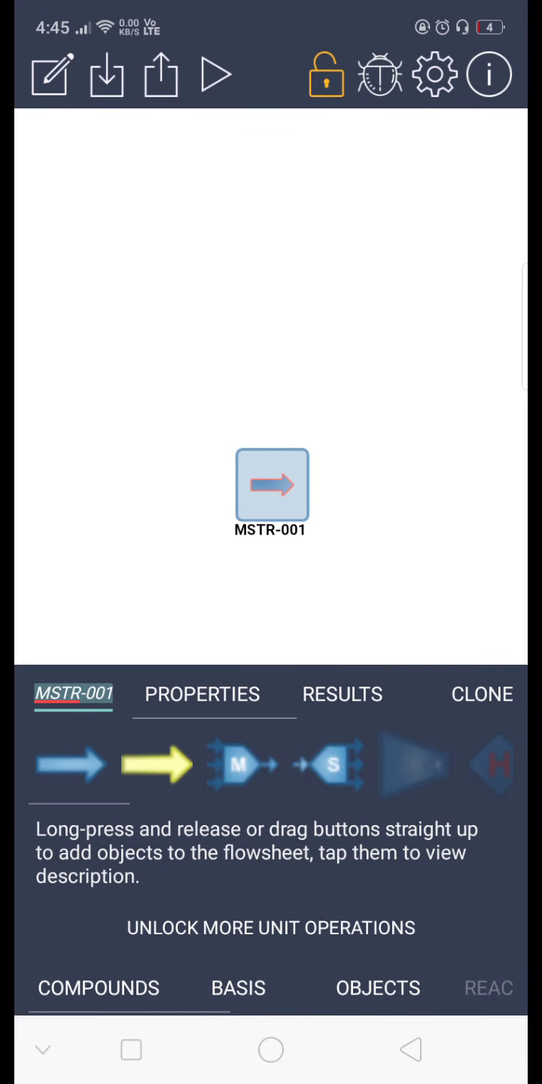
click(404, 368)
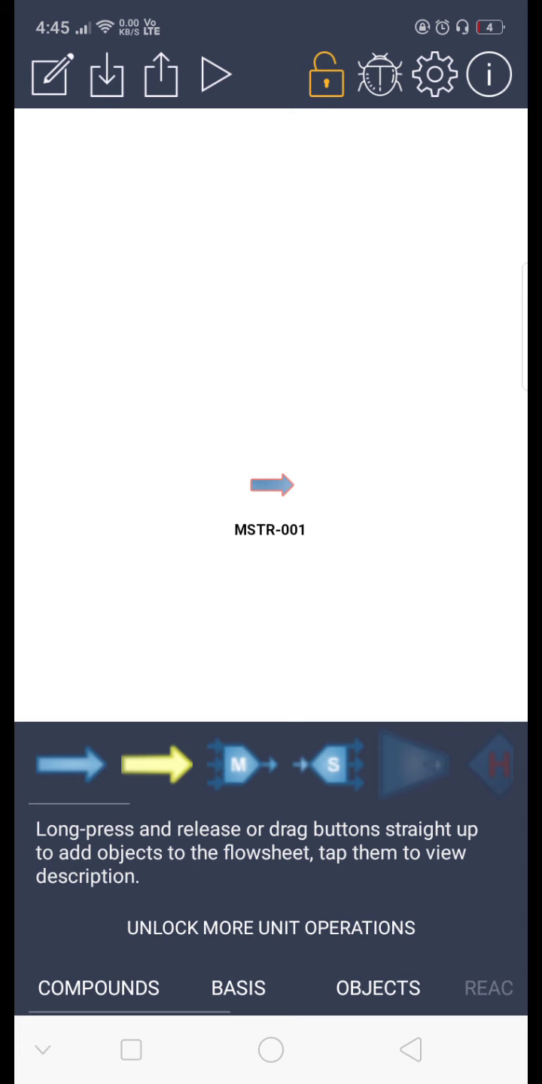
click(216, 75)
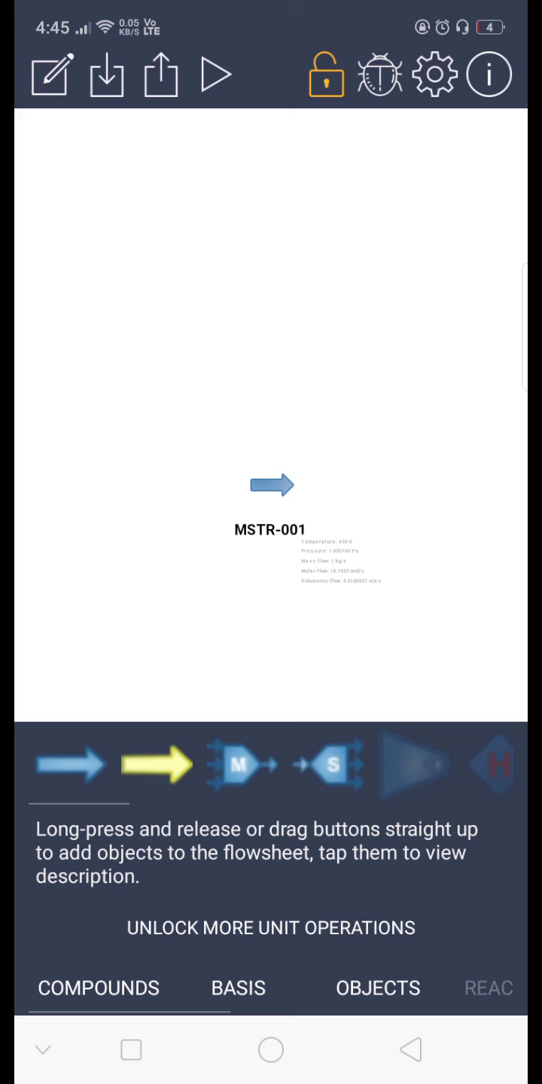
click(272, 484)
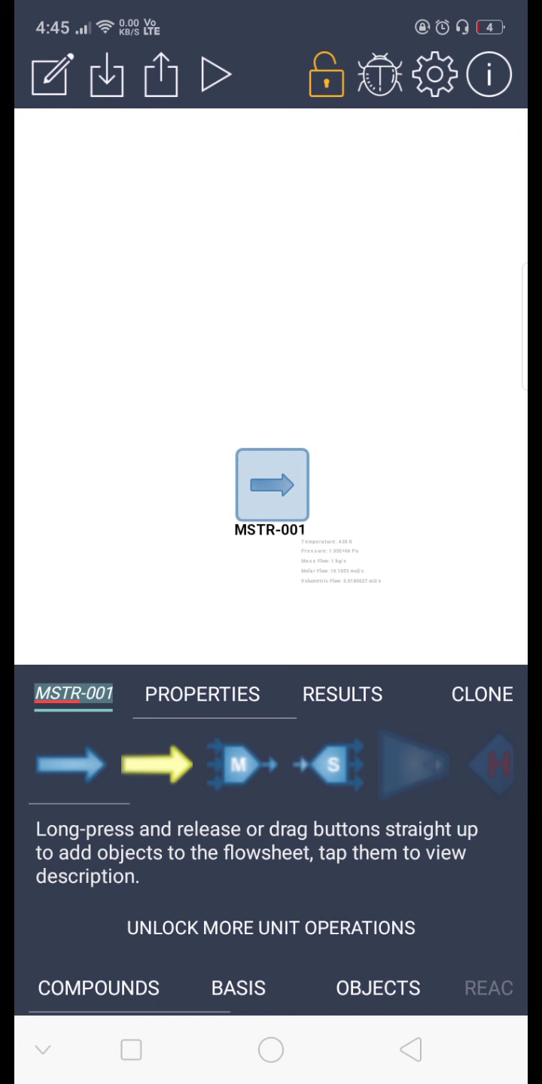
click(342, 694)
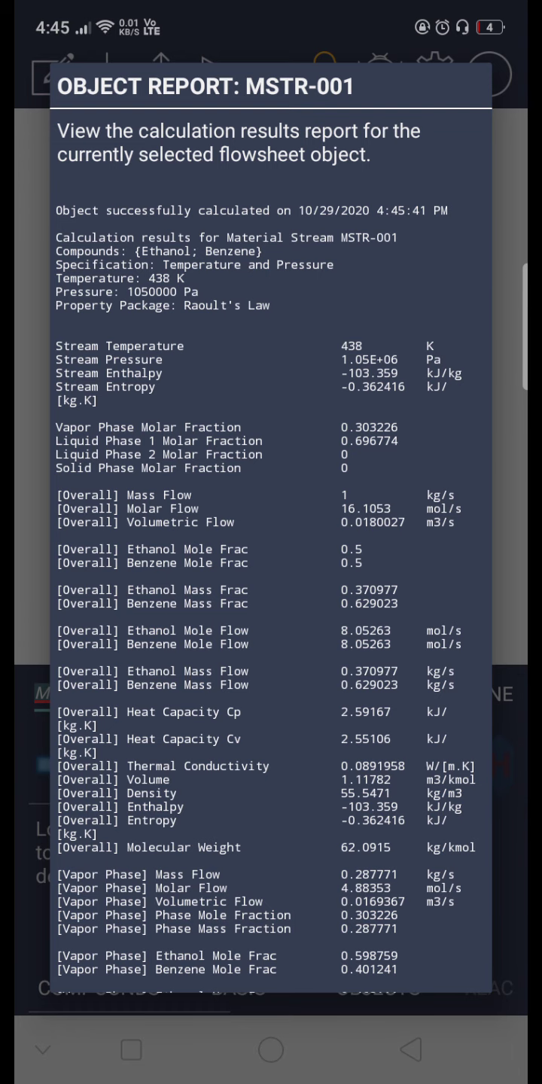
drag(364, 847, 364, 410)
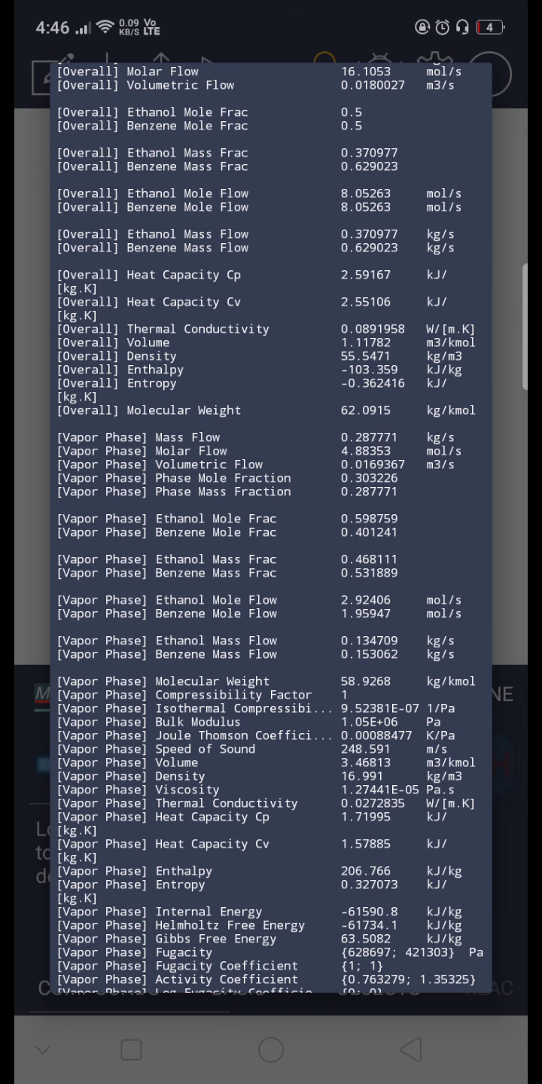
drag(356, 737, 343, 526)
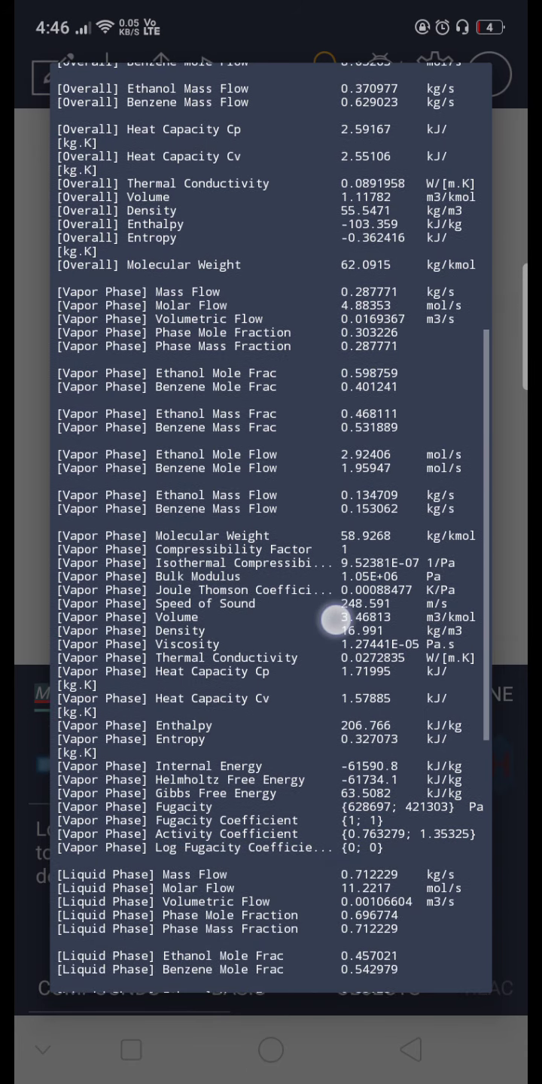
drag(352, 788, 343, 456)
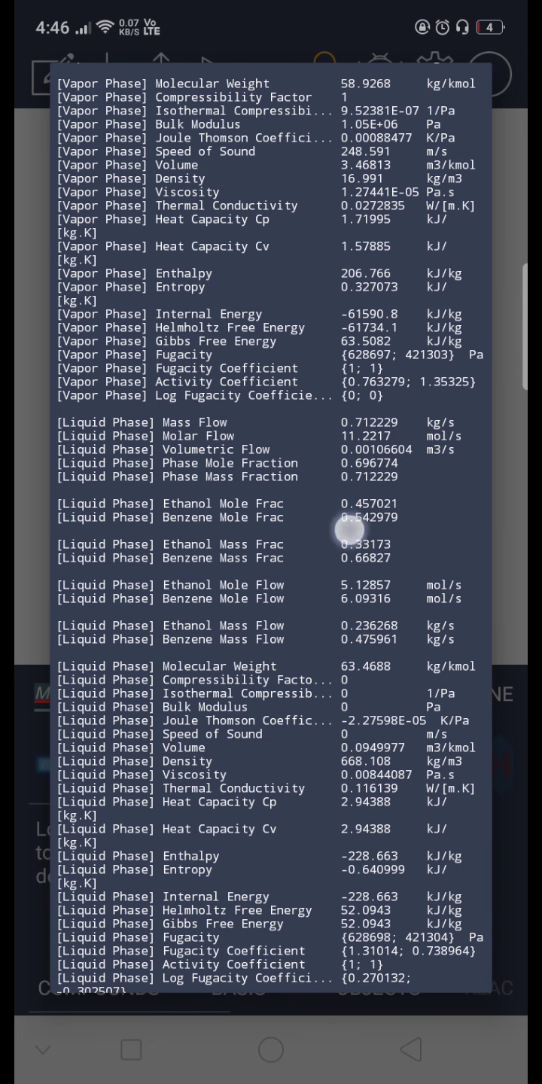
drag(351, 525, 296, 831)
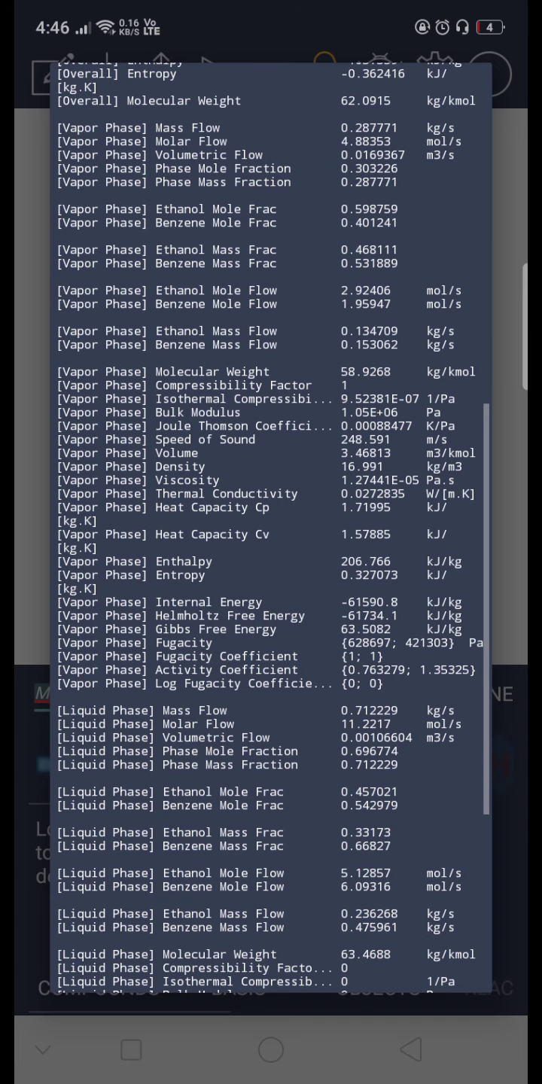
drag(324, 637, 324, 932)
drag(297, 508, 296, 661)
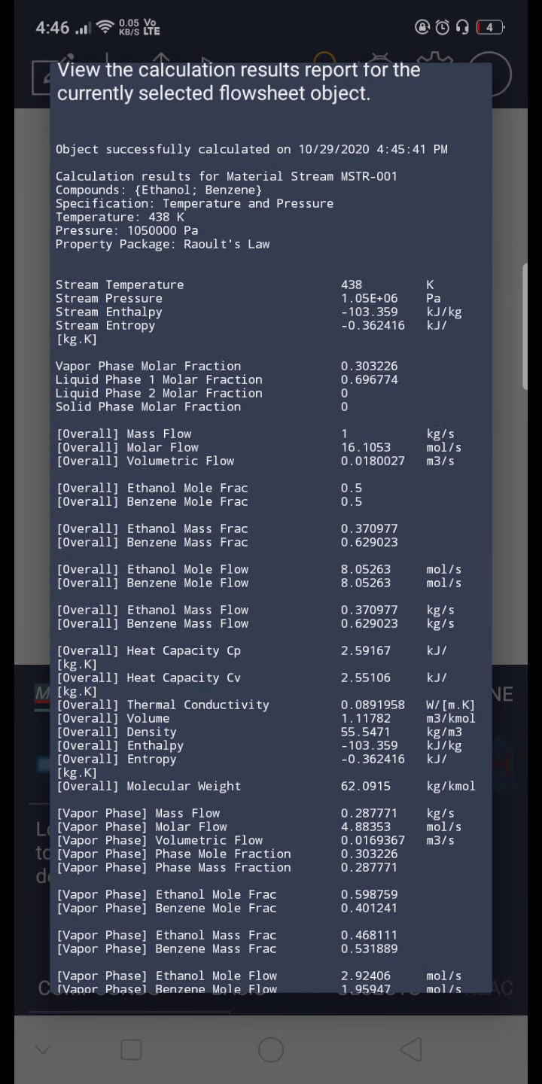
Step: Close the results report and bring up the simulation's compounds list
click(43, 536)
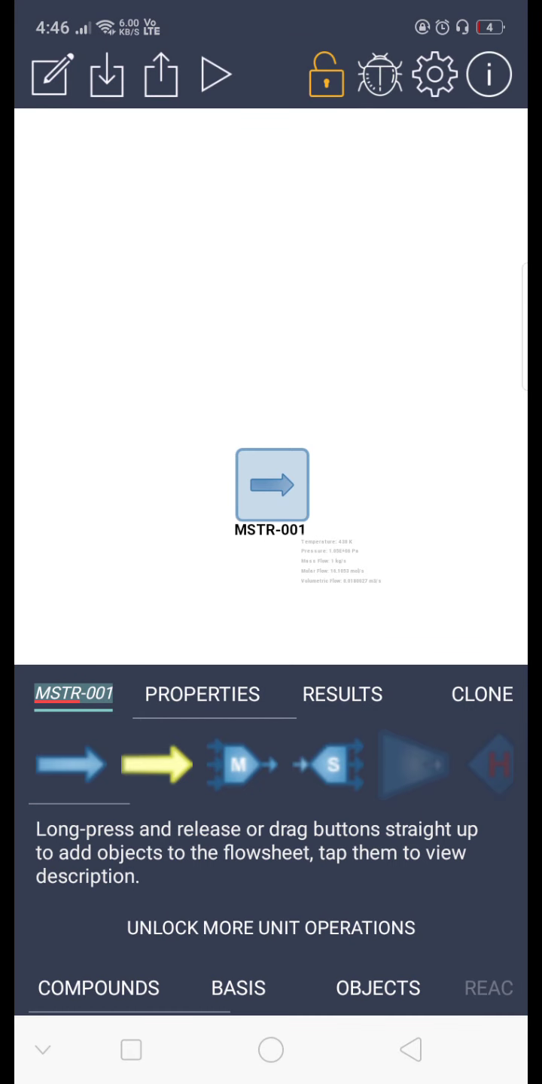
click(85, 978)
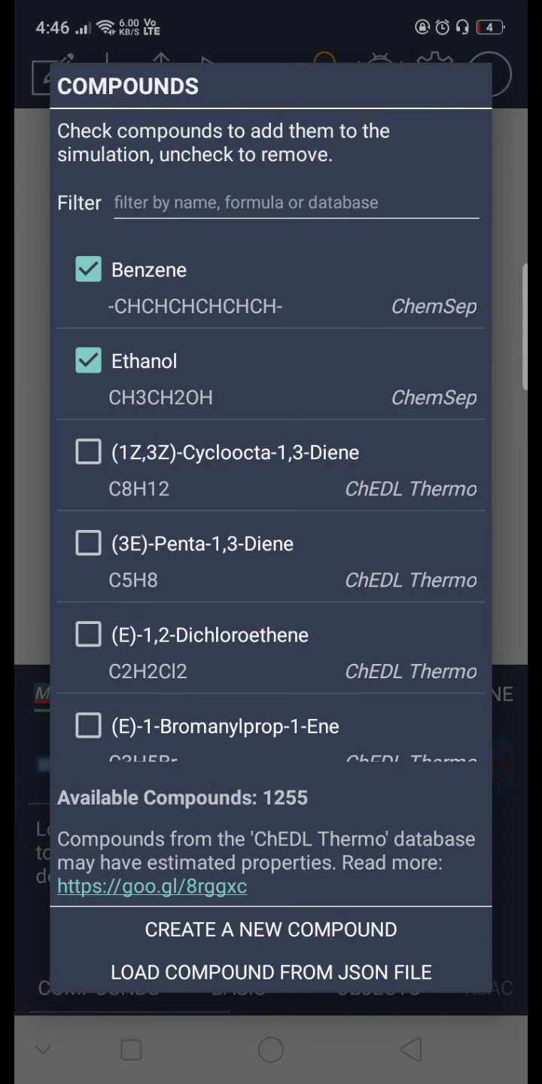
Step: Remove Benzene and add Methanol to the simulation compounds via the name filter
click(88, 270)
click(264, 202)
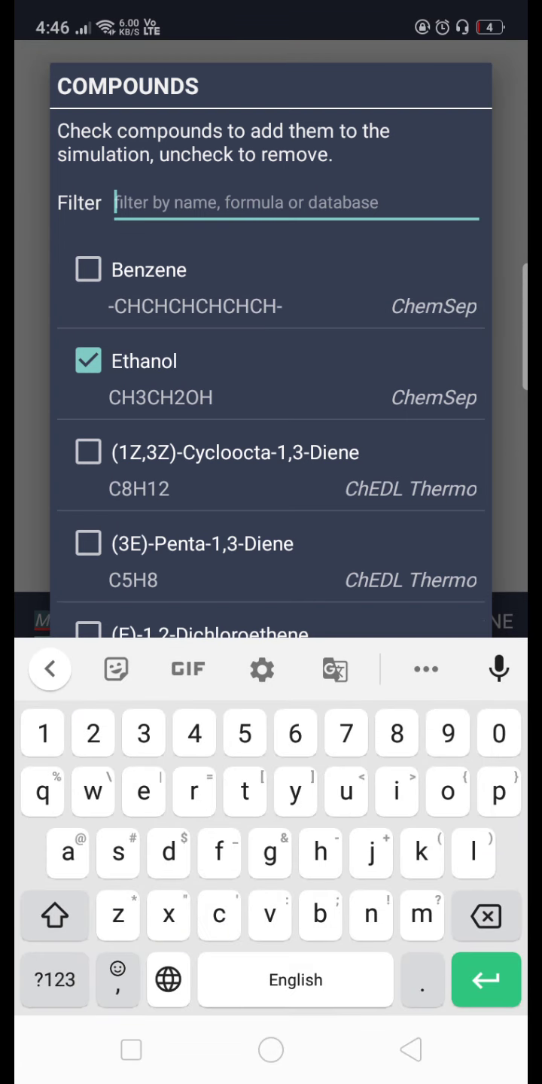
text(meth)
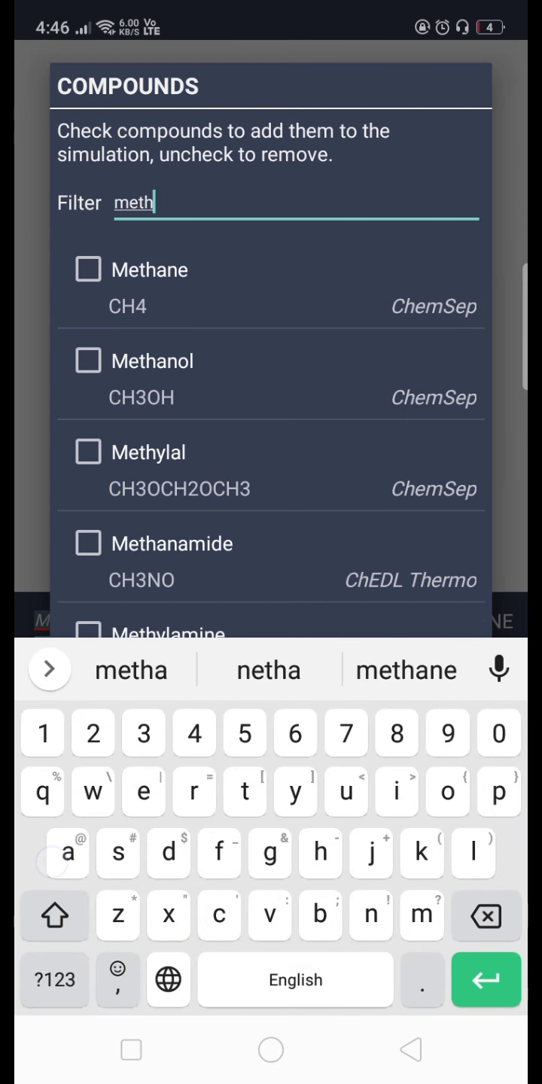
text(a)
click(88, 361)
click(487, 917)
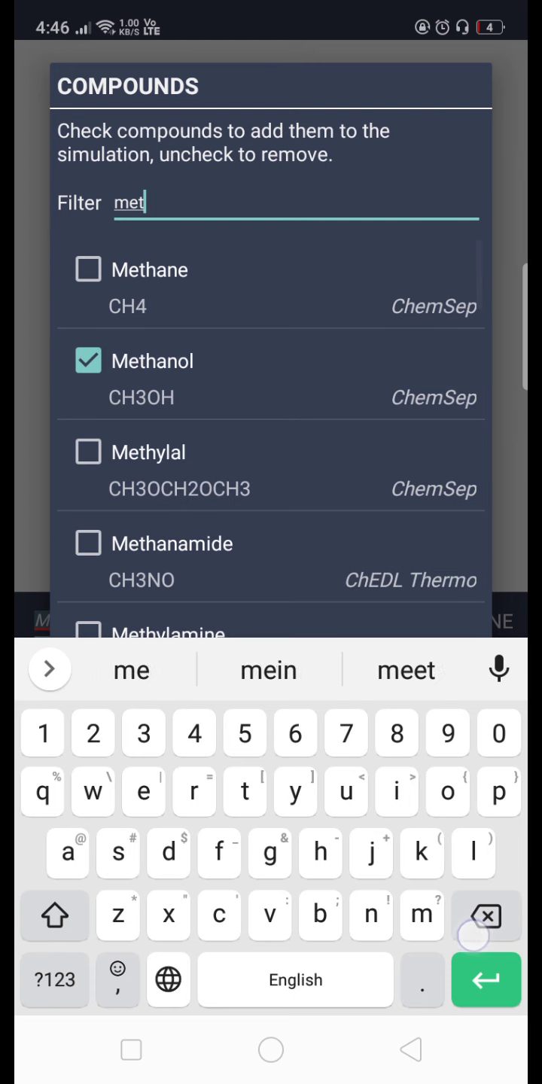
click(487, 916)
click(487, 916)
click(487, 915)
click(68, 852)
click(487, 915)
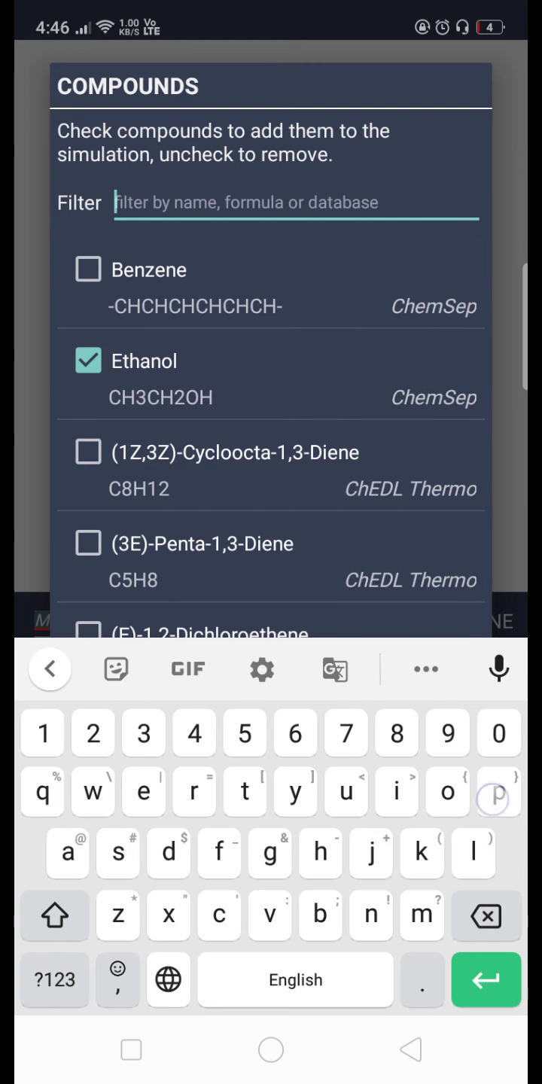
text(prop)
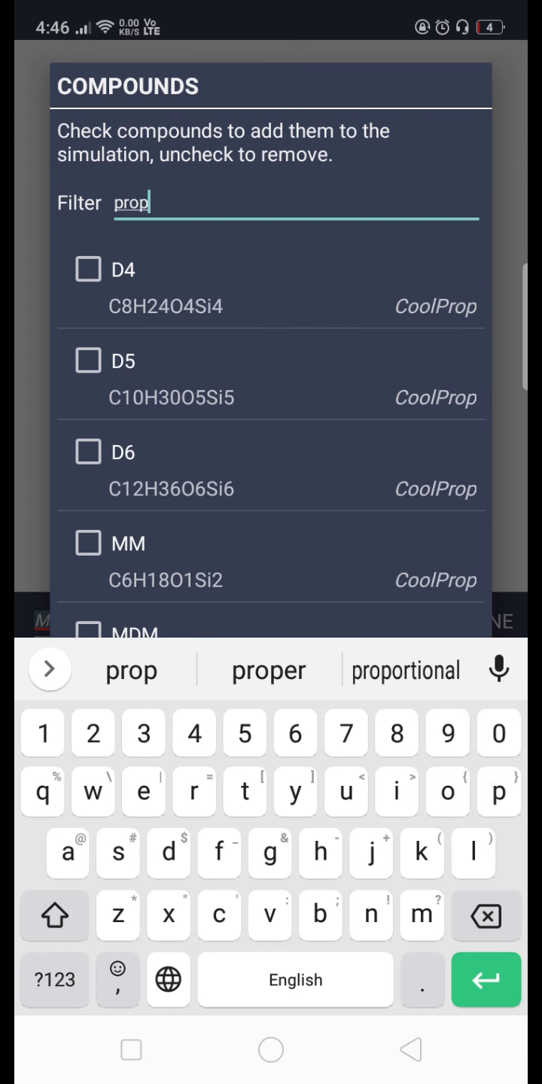
text(n)
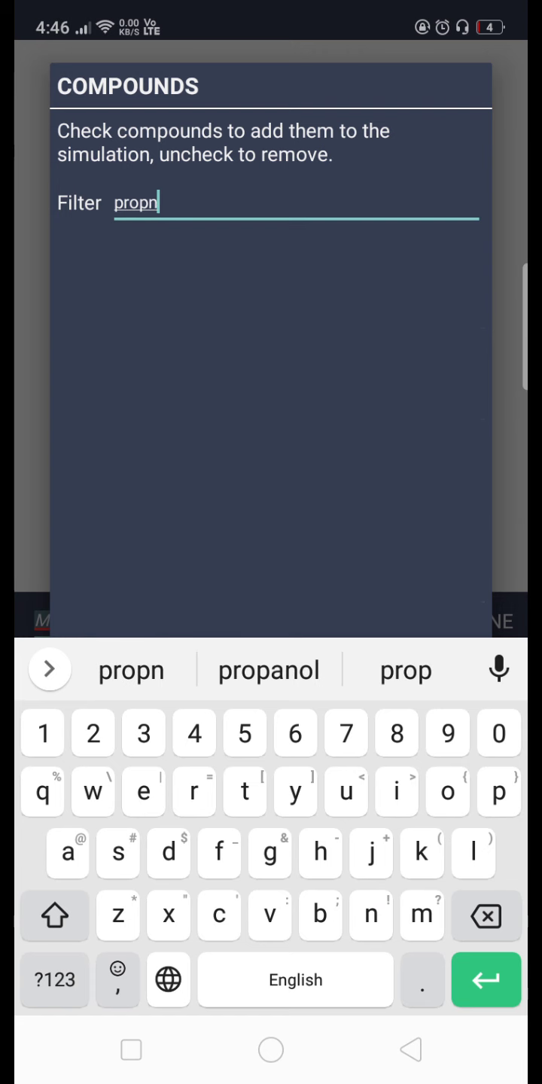
Step: Add 1-propanol, clear the filter, then close and reopen the compounds list to verify
click(487, 916)
click(488, 916)
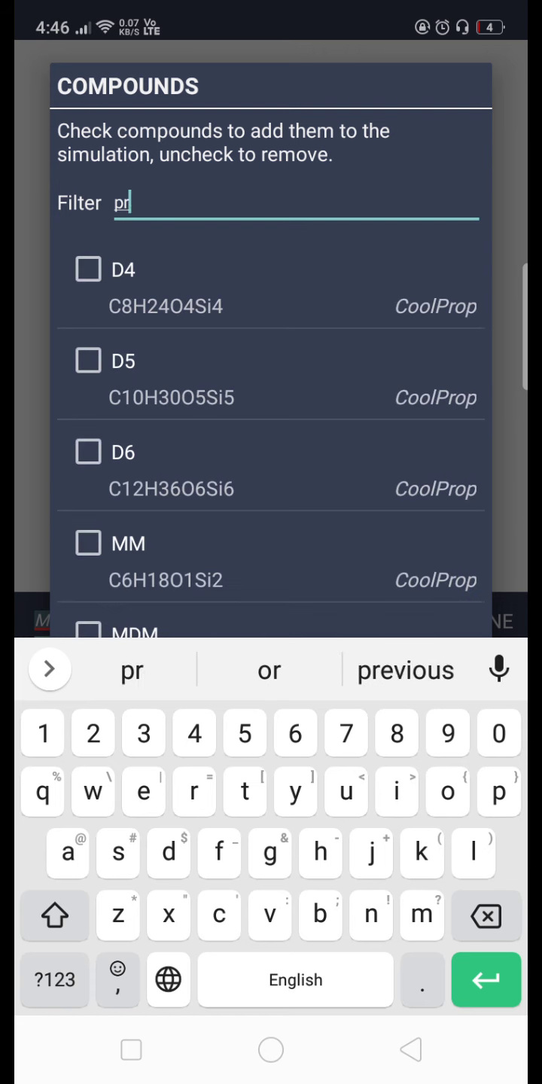
text(opa)
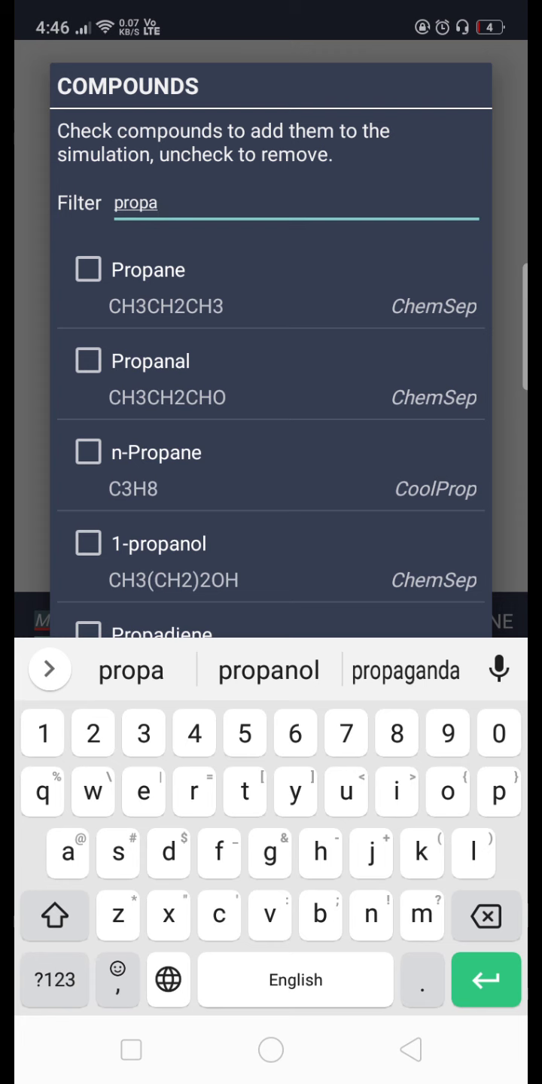
text(no)
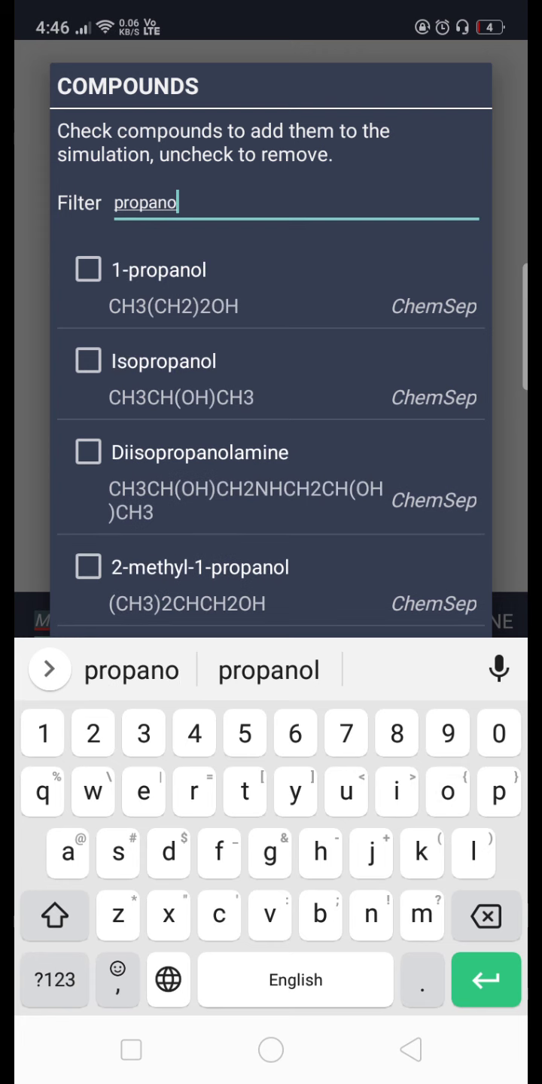
click(88, 268)
click(487, 915)
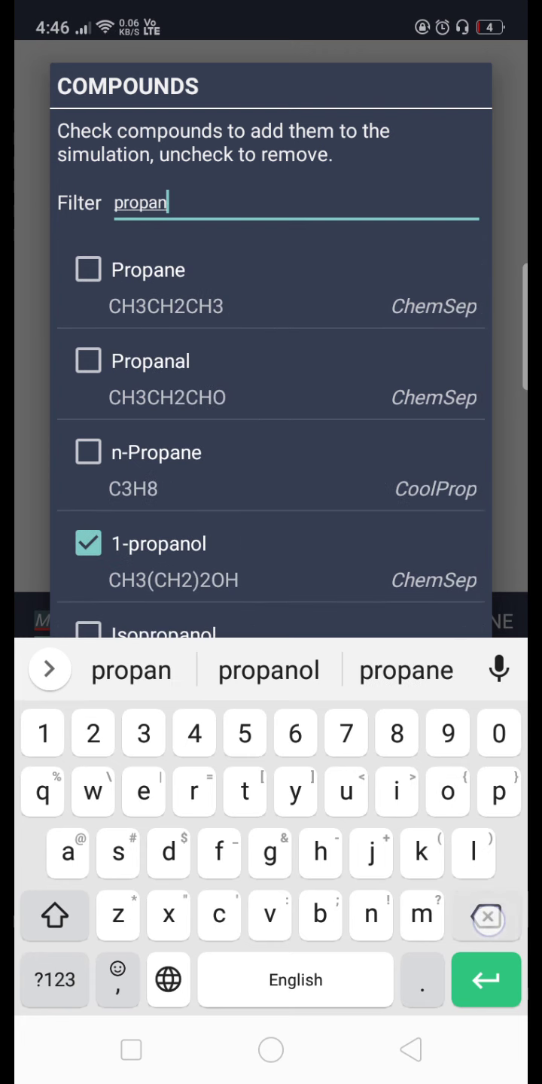
key(BackSpace)
key(BackSpace)
key(BackSpace)
key(BackSpace)
key(BackSpace)
key(BackSpace)
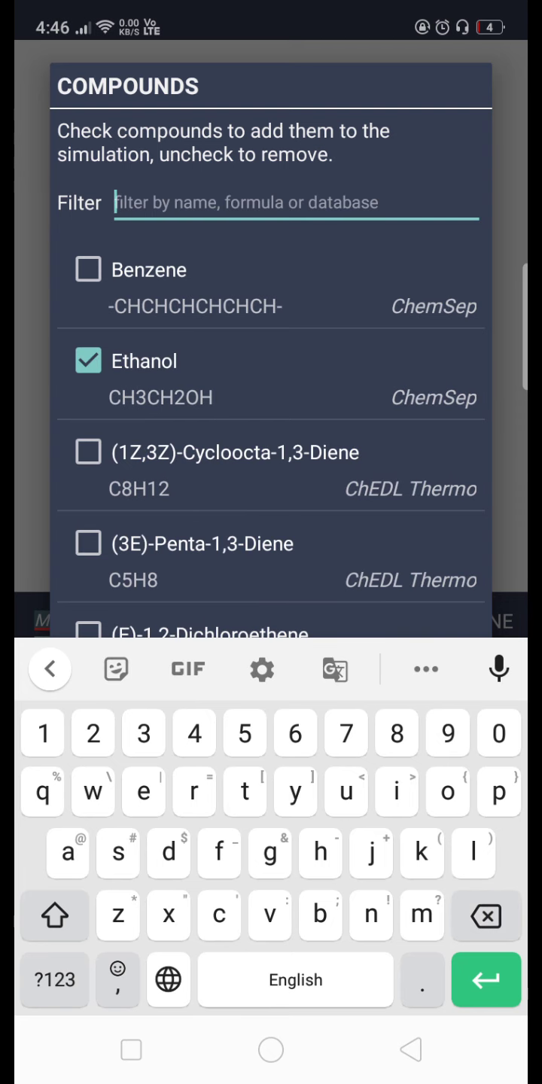
click(411, 1050)
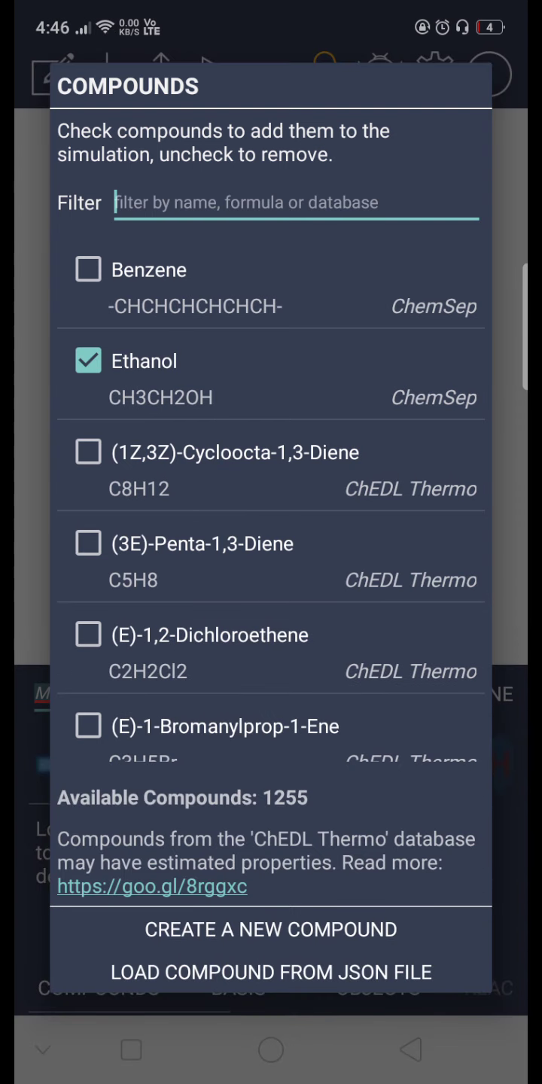
click(424, 1050)
click(90, 989)
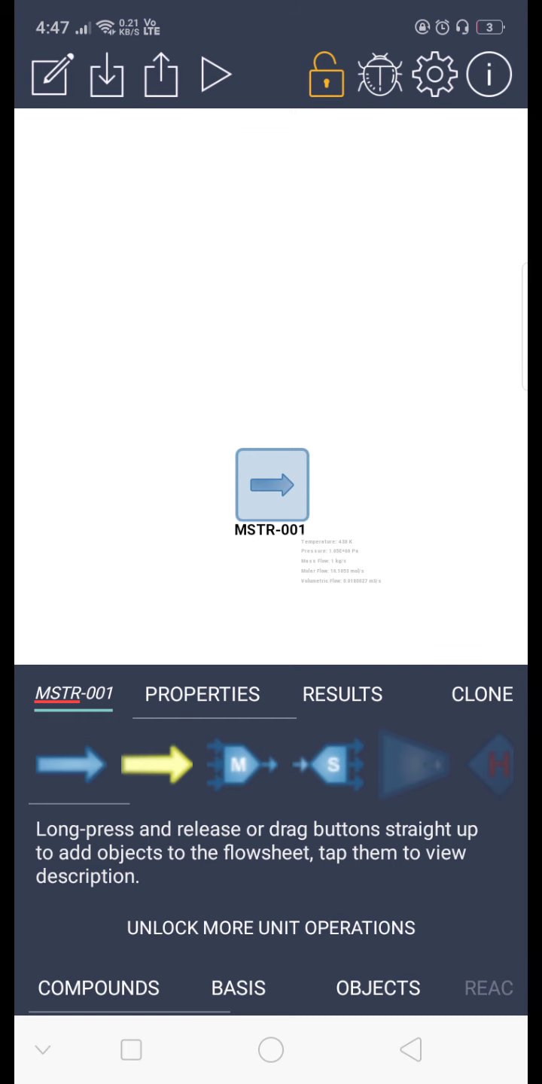
Step: Enter 0.33 molar fraction each for 1-propanol, Methanol and Ethanol in MSTR-001's Compound Amounts
click(202, 693)
scroll(271, 592, down, 5)
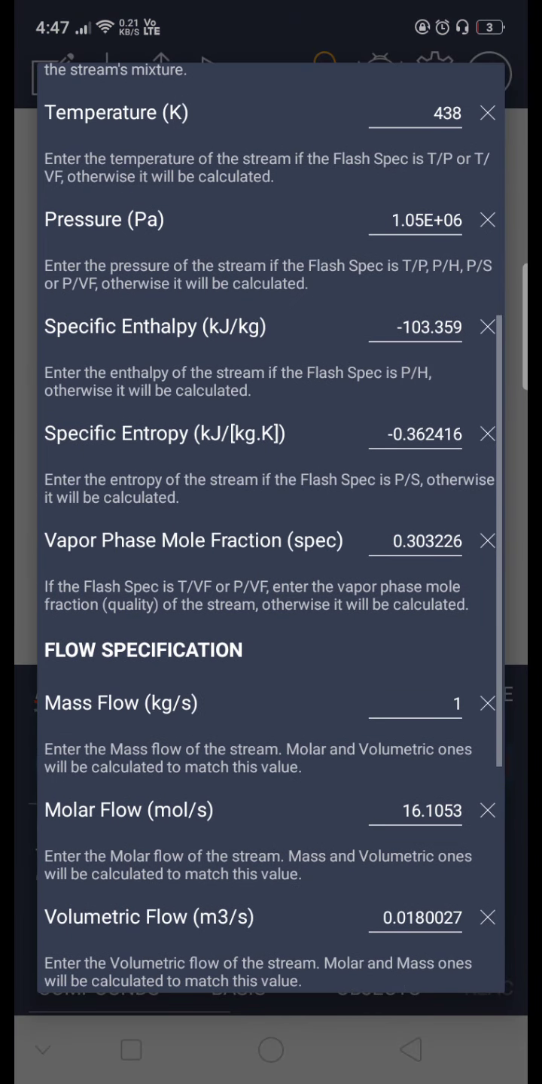
scroll(322, 592, down, 5)
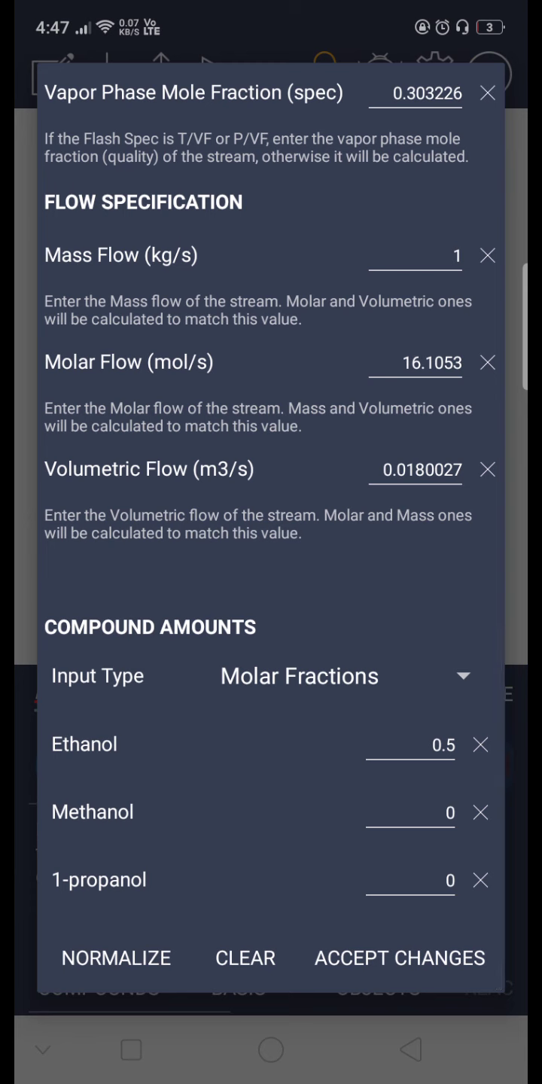
click(424, 880)
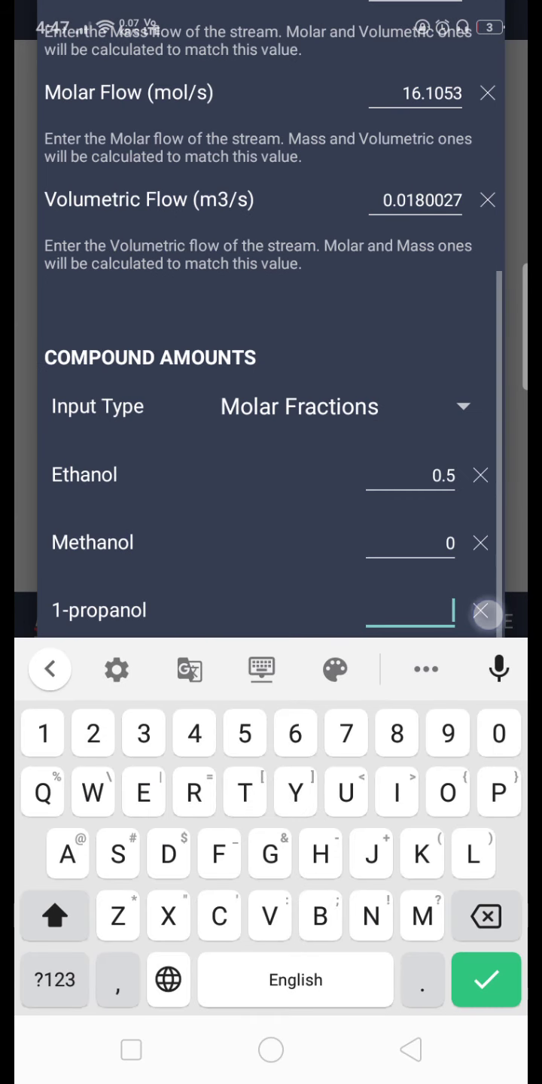
text(0.33)
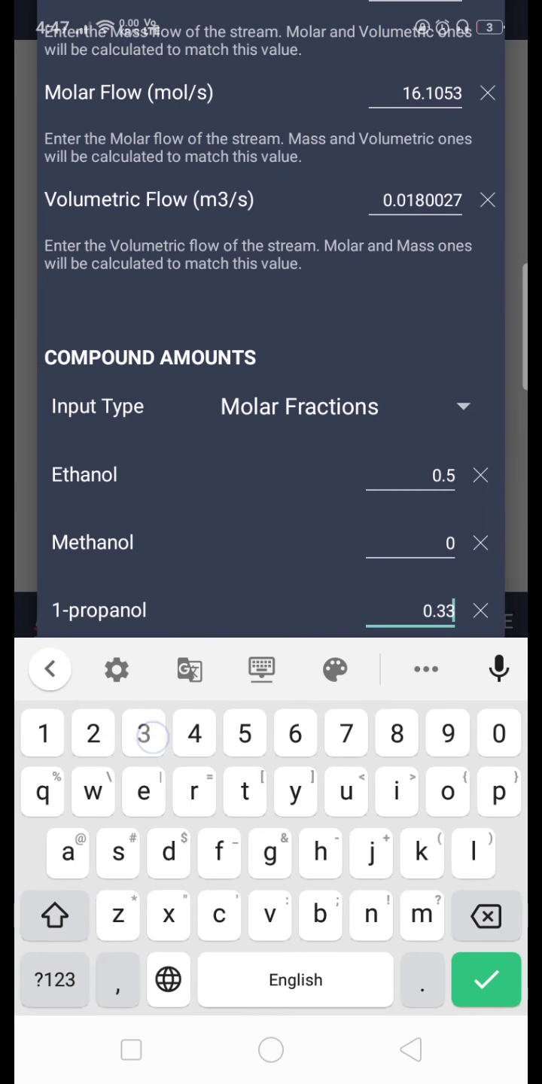
drag(483, 516, 488, 416)
click(449, 543)
text(0)
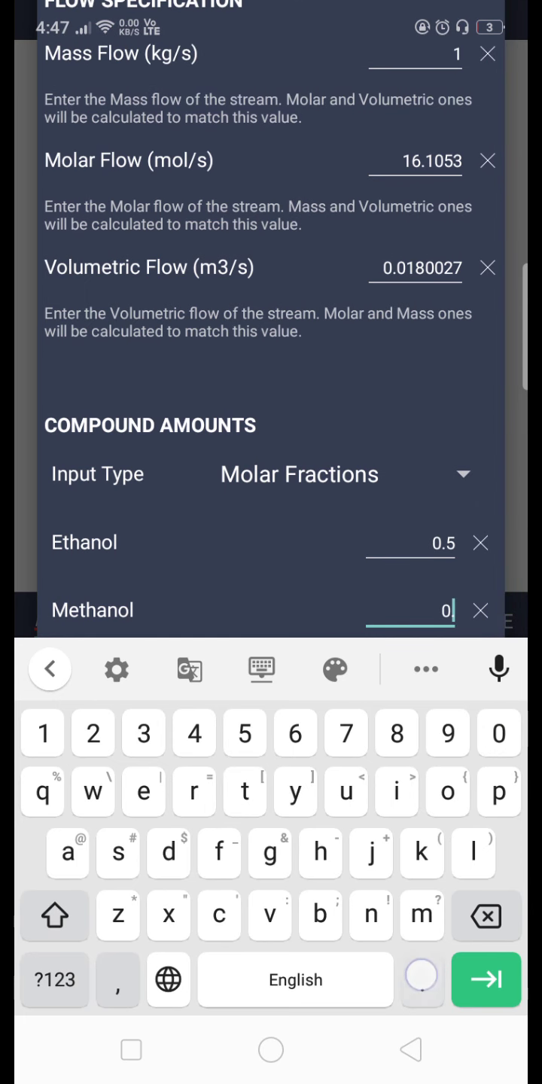
text(.33)
click(480, 542)
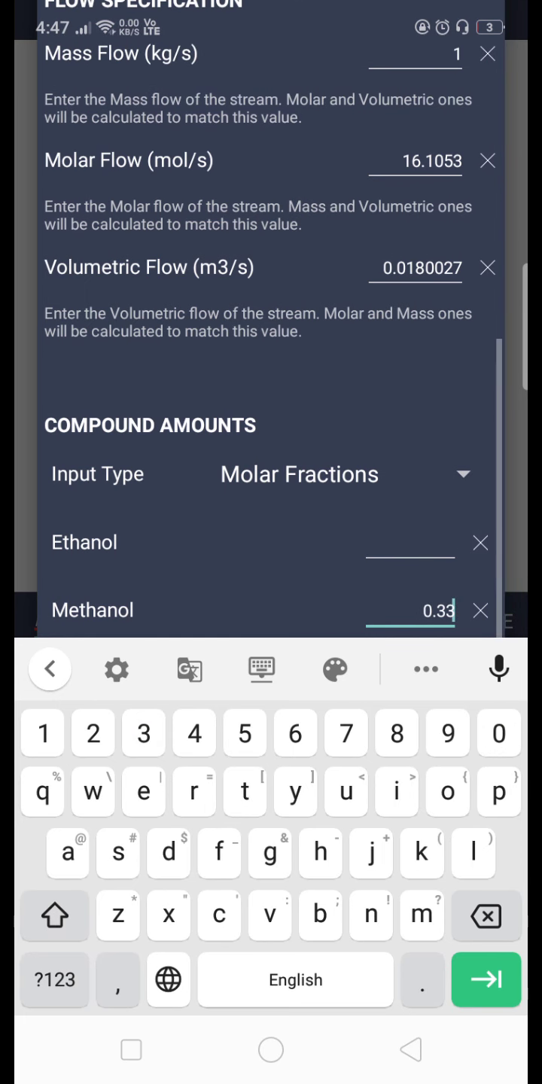
click(430, 543)
text(0)
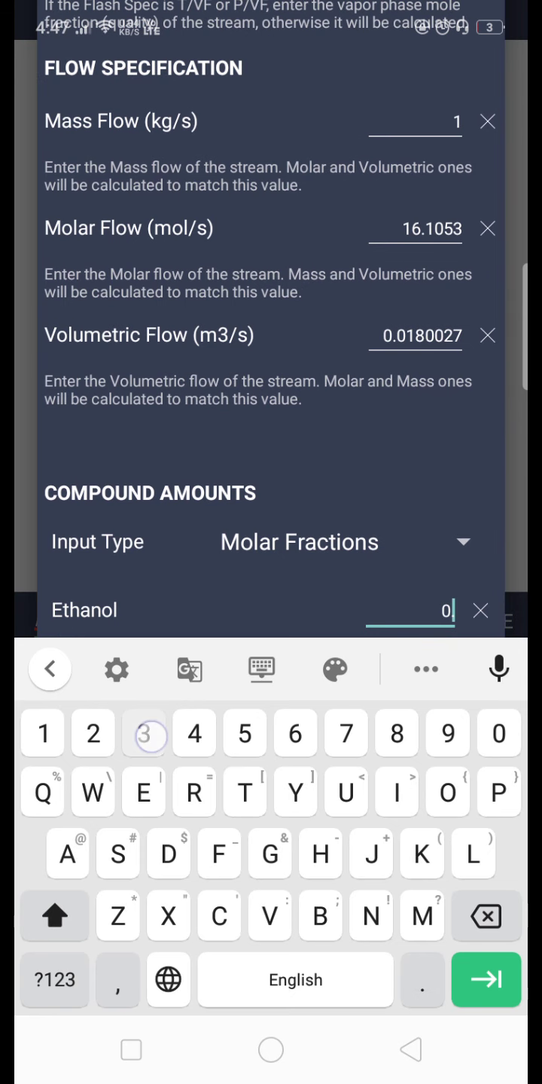
text(.33)
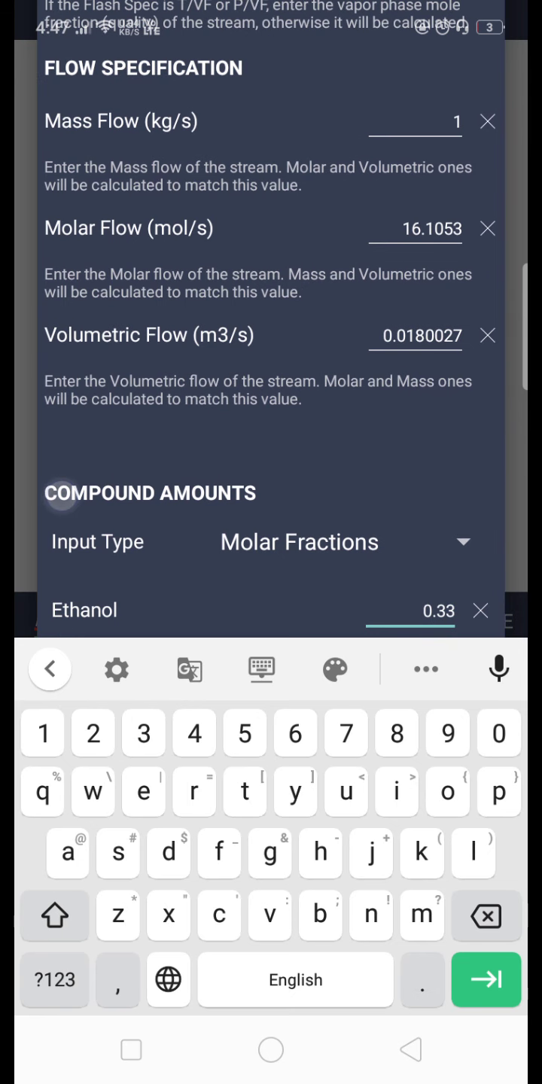
click(61, 496)
drag(382, 559, 371, 931)
drag(371, 424, 371, 875)
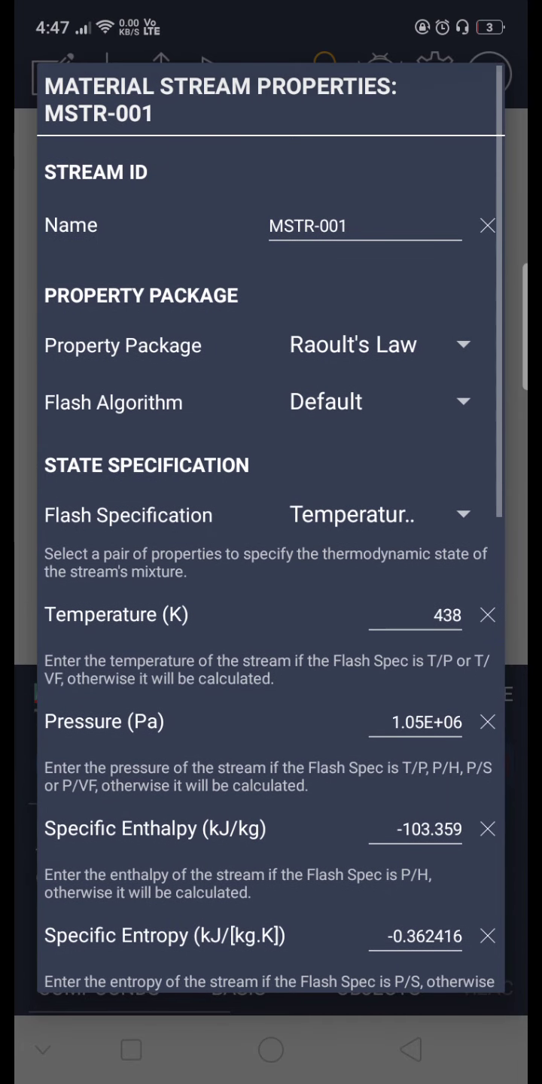
Step: Set MSTR-001's temperature to 70+273 K
click(487, 616)
click(430, 615)
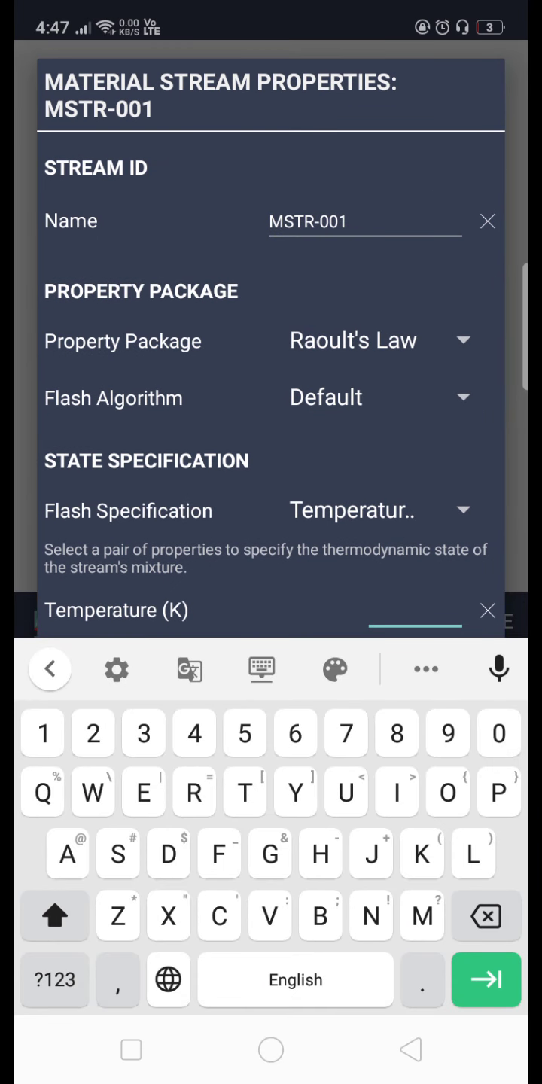
click(345, 733)
text(70)
click(499, 734)
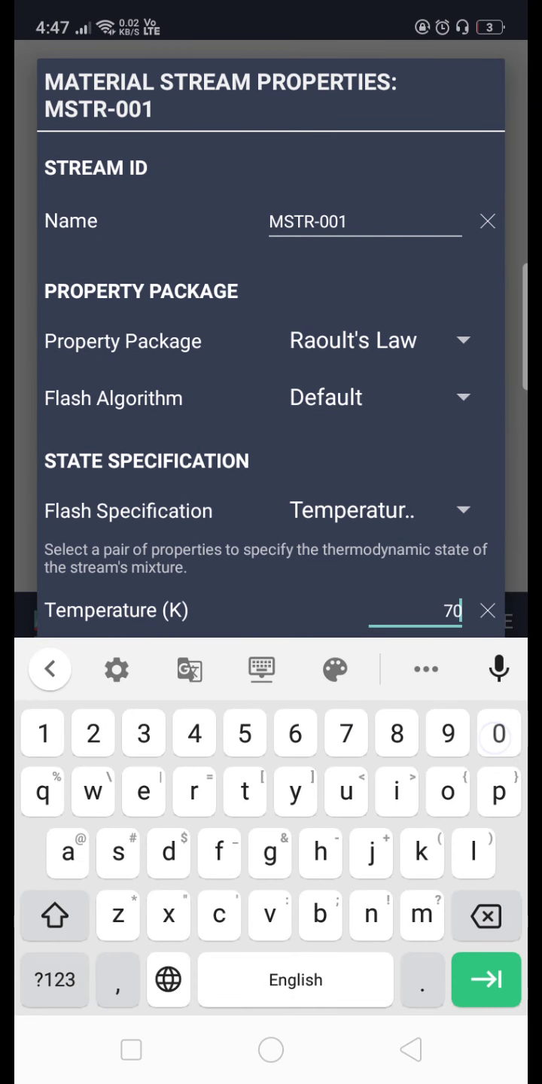
click(56, 980)
click(346, 818)
text(+)
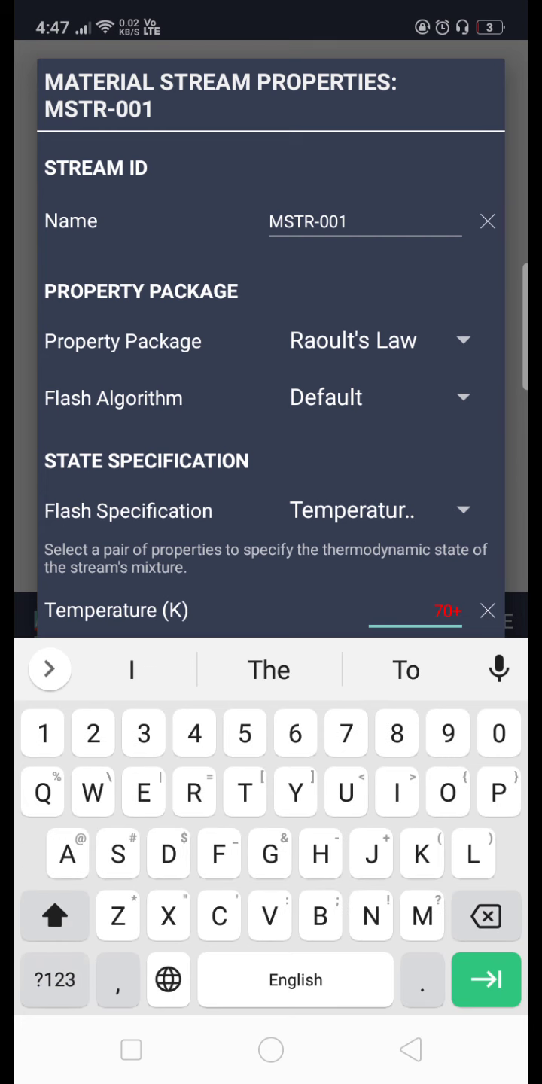
click(93, 733)
text(273)
click(346, 733)
click(143, 734)
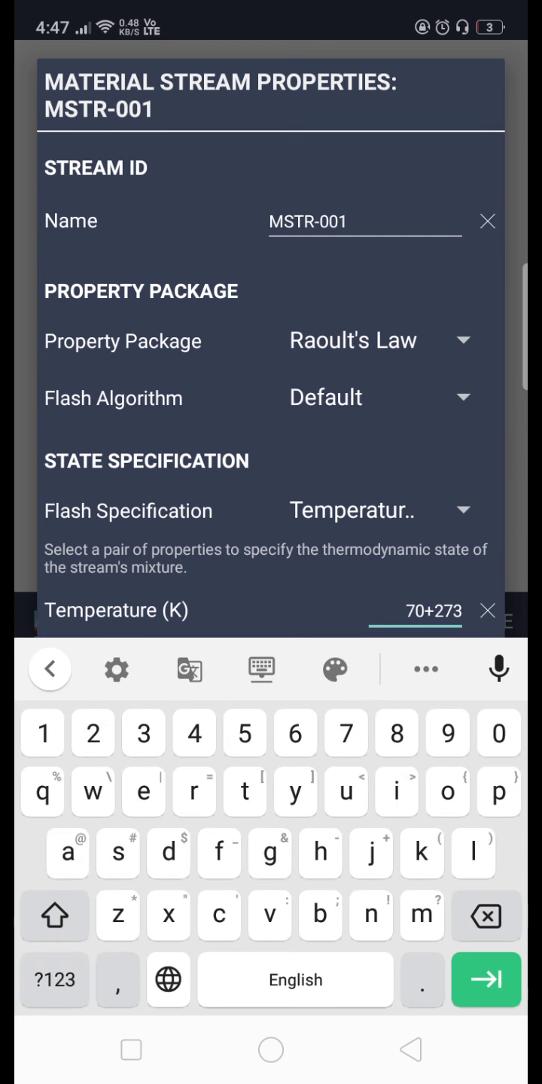
click(486, 981)
Step: Set the pressure to 0.6e5 Pa and accept the stream specifications
click(487, 722)
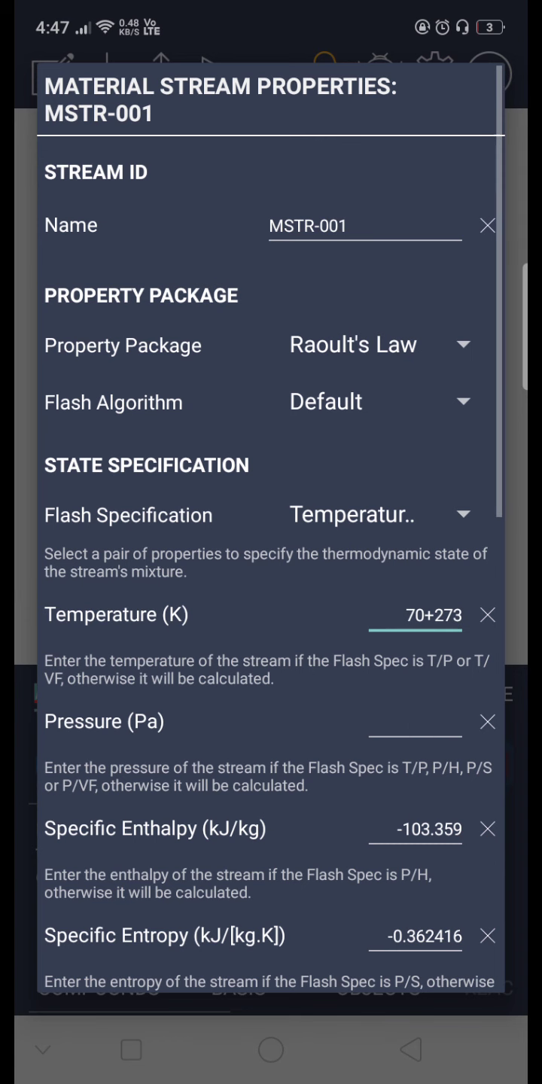
click(415, 722)
click(497, 733)
text(0)
click(423, 979)
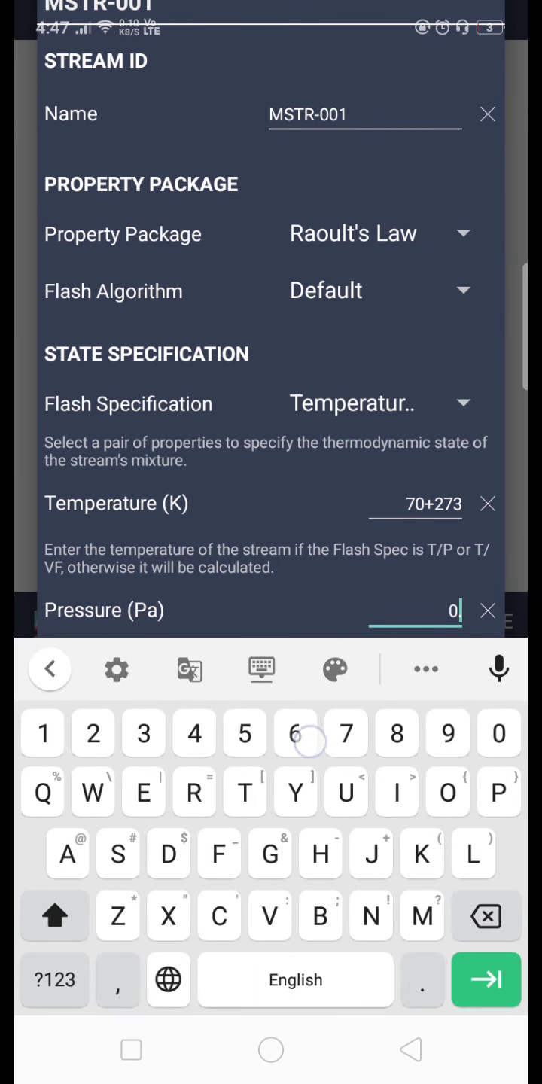
click(295, 734)
text(.6)
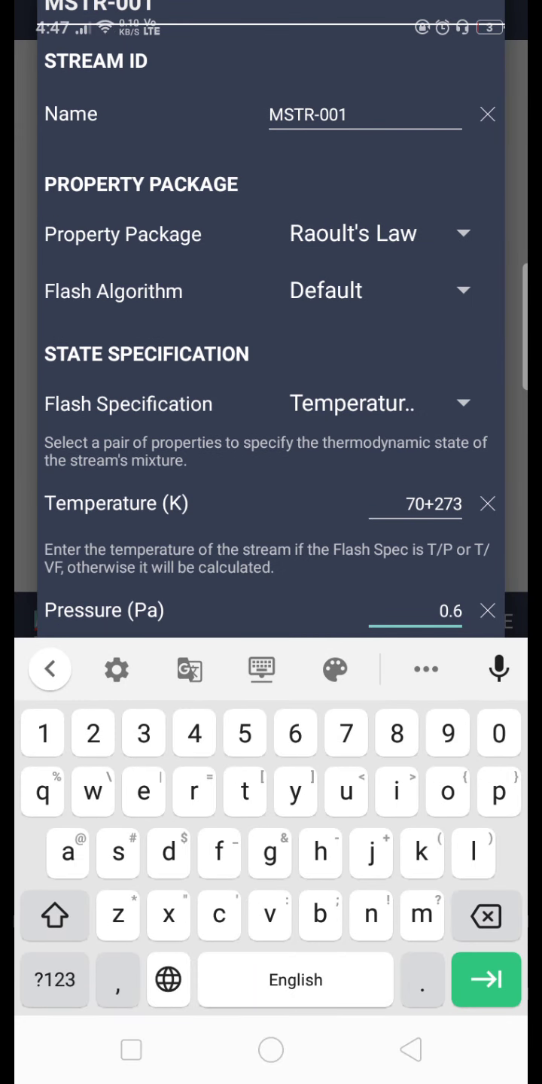
click(142, 791)
text(e5)
click(243, 734)
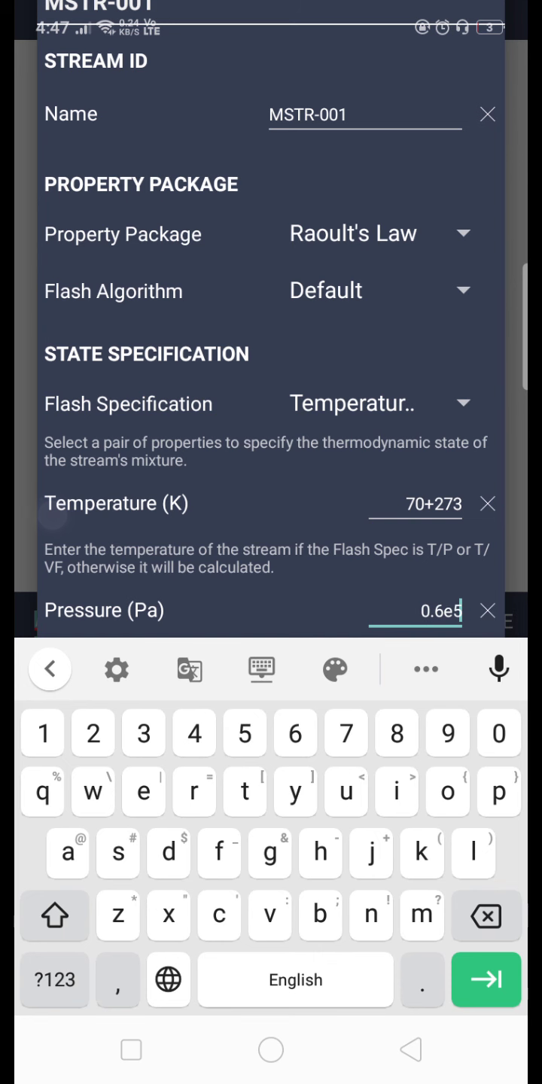
click(485, 979)
drag(109, 805, 138, 634)
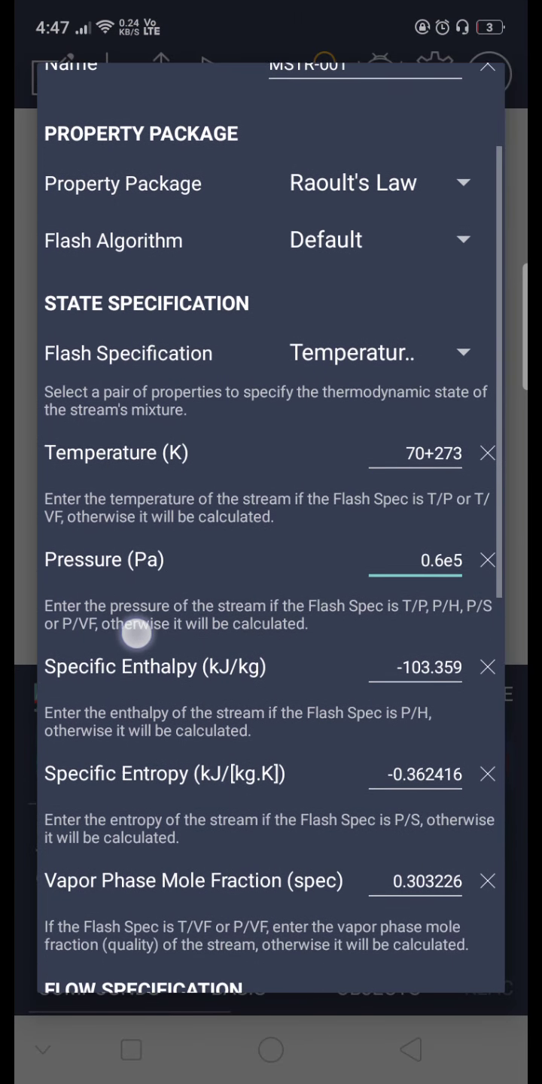
drag(127, 787, 127, 592)
drag(110, 797, 140, 600)
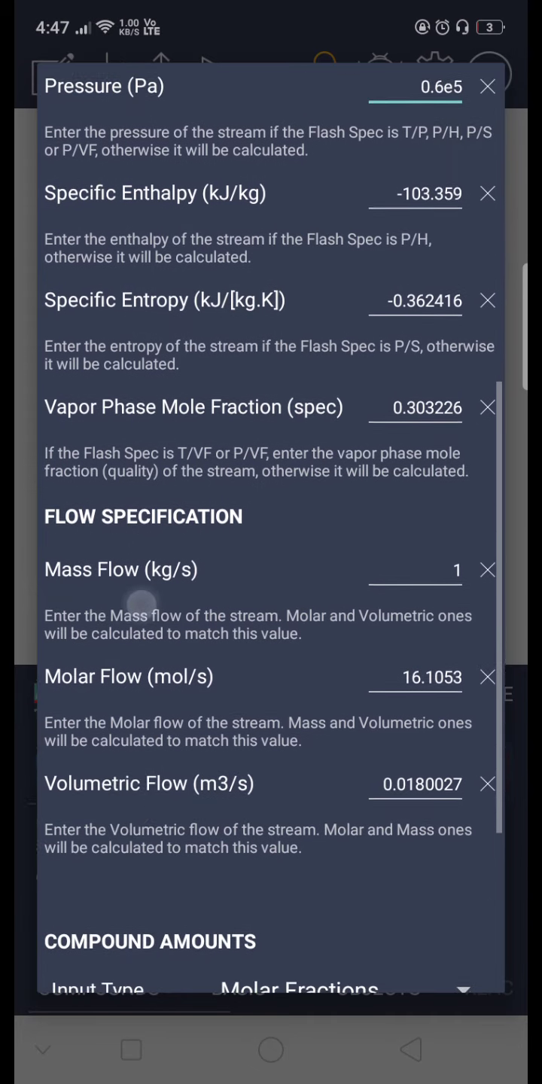
drag(140, 761, 140, 449)
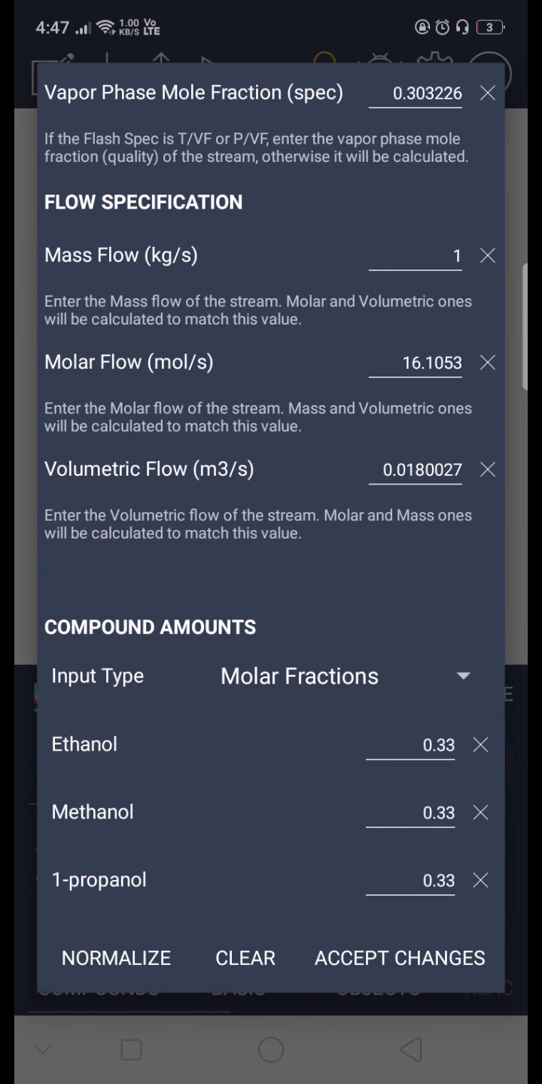
click(398, 958)
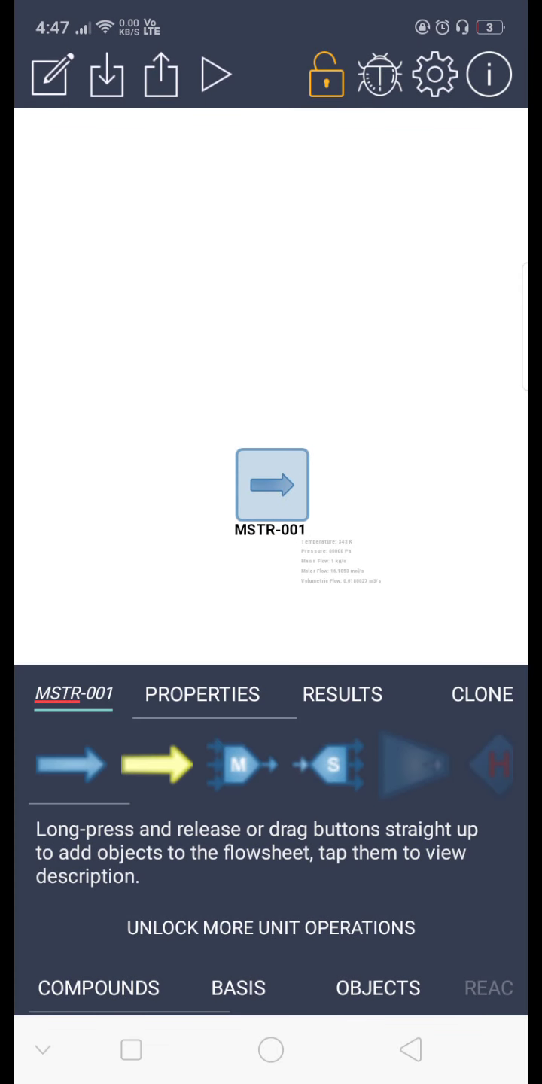
Step: Re-solve the flowsheet and bring up MSTR-001's results report at 343 K, 60000 Pa
click(216, 75)
click(342, 693)
drag(335, 925, 334, 881)
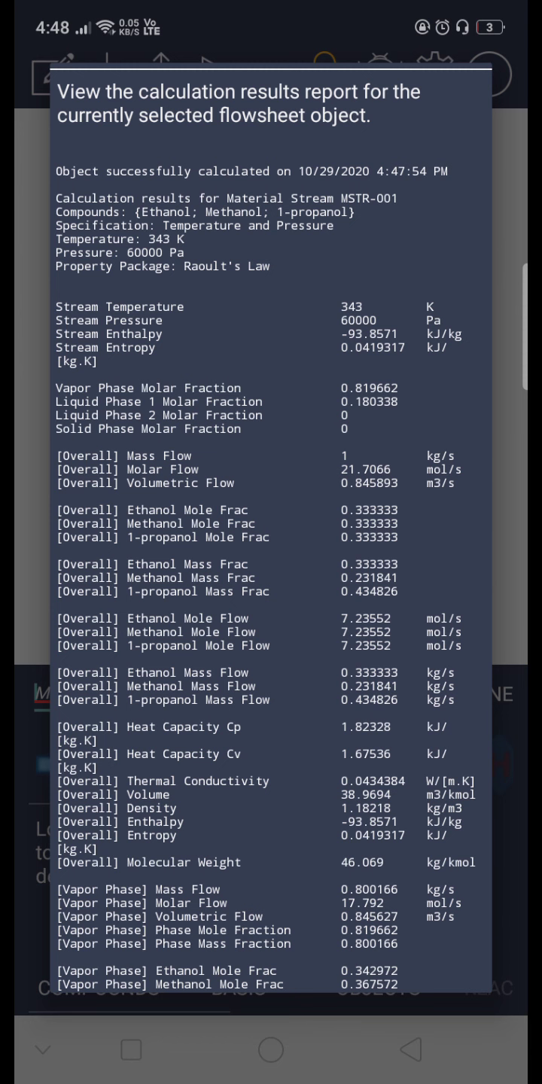
drag(310, 875, 330, 506)
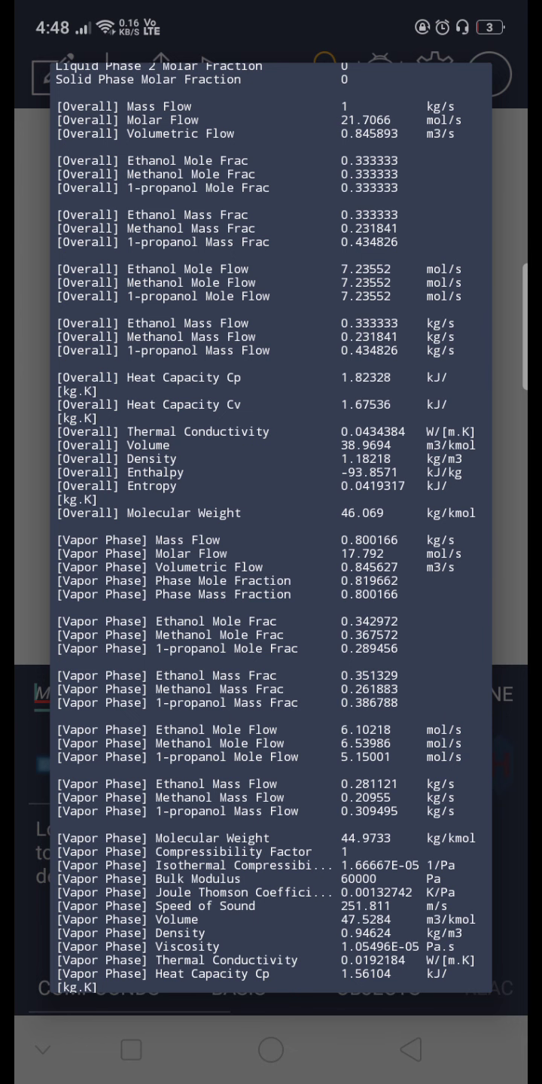
drag(128, 847, 135, 508)
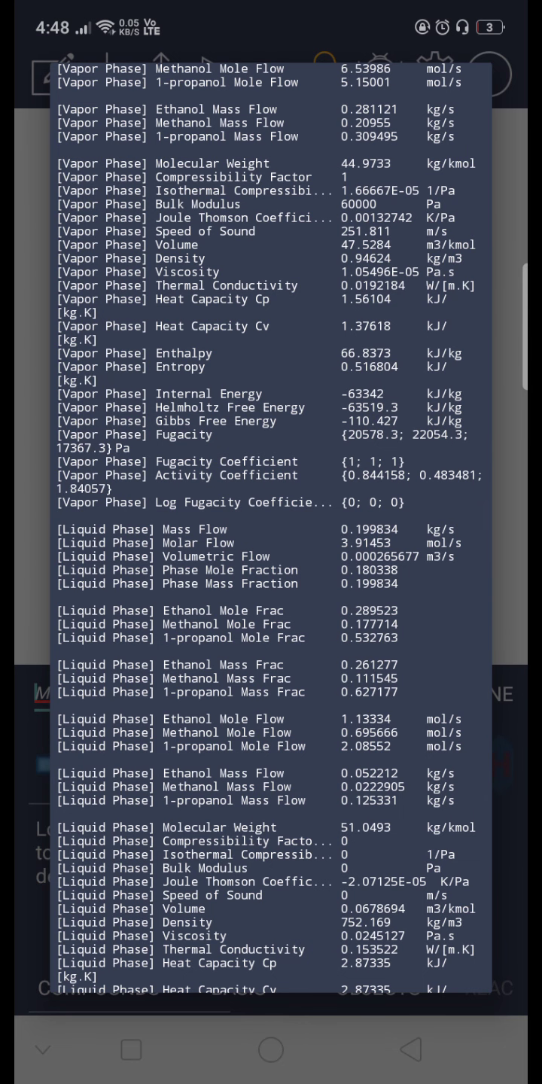
drag(135, 339, 144, 762)
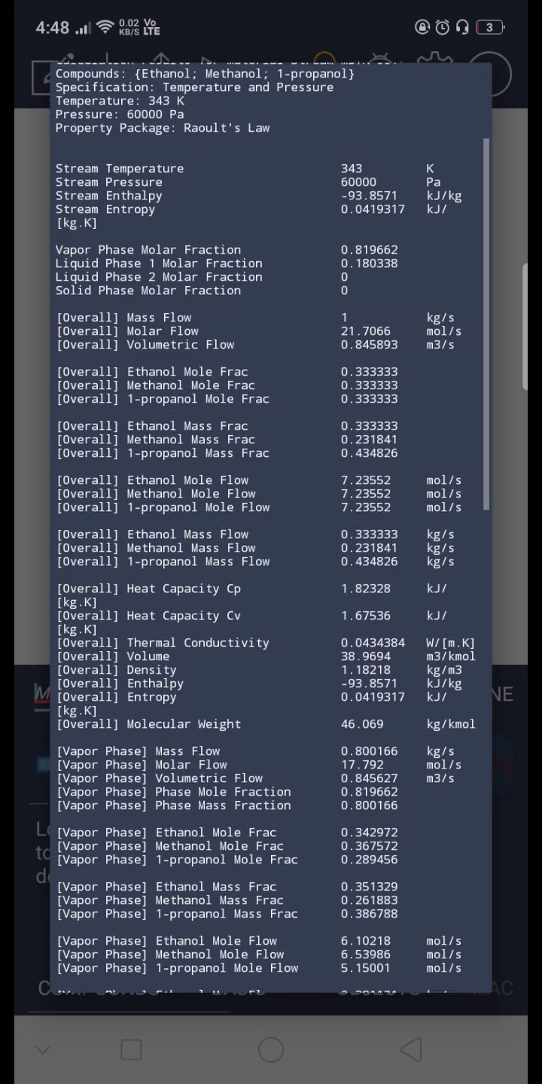